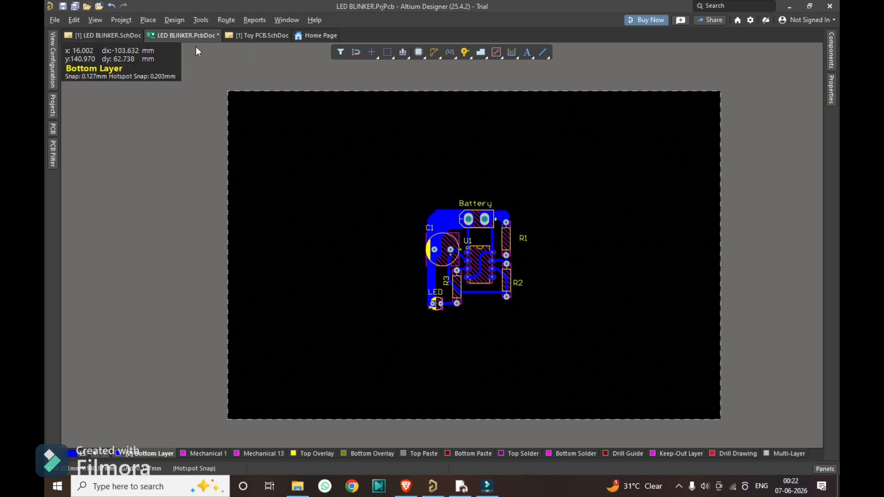
- On the Mechanical 1 layer, draw a 0.25 mm wide horizontal line about 34 mm long above the Battery connector
left_click(381, 178)
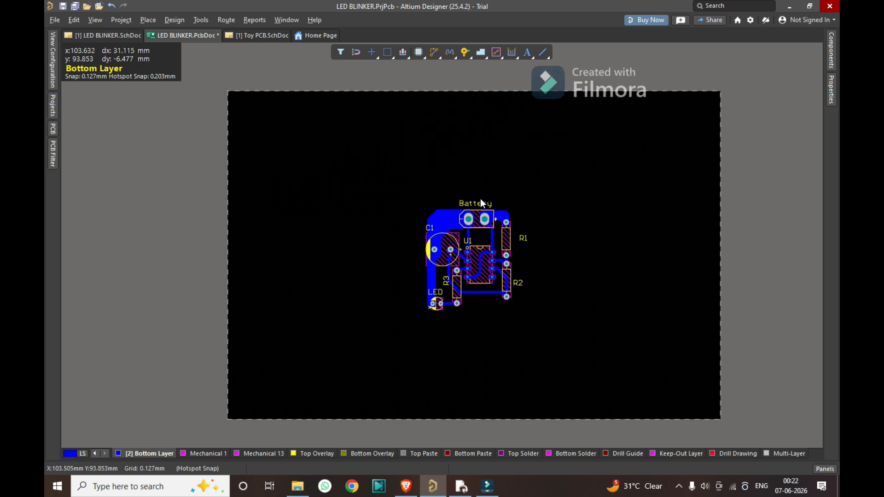
left_click(209, 455)
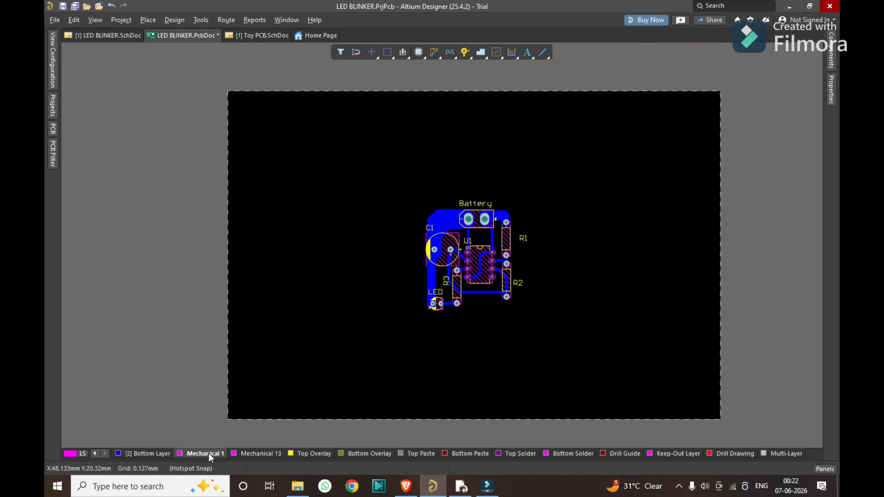
left_click(544, 56)
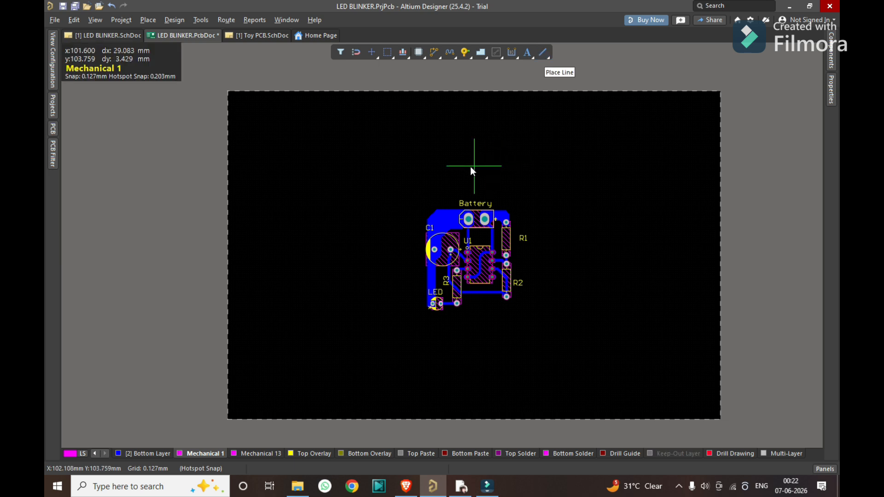
scroll(431, 209, "up", 2, "ctrl")
left_click(379, 181)
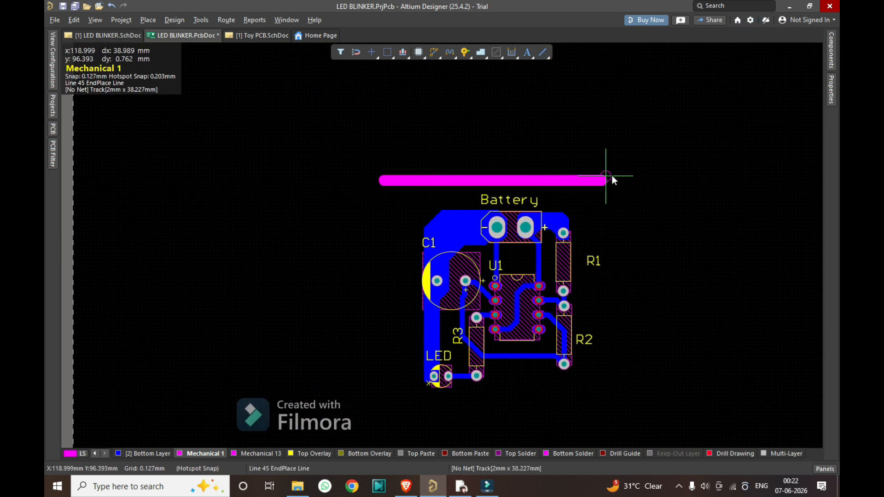
key("Tab")
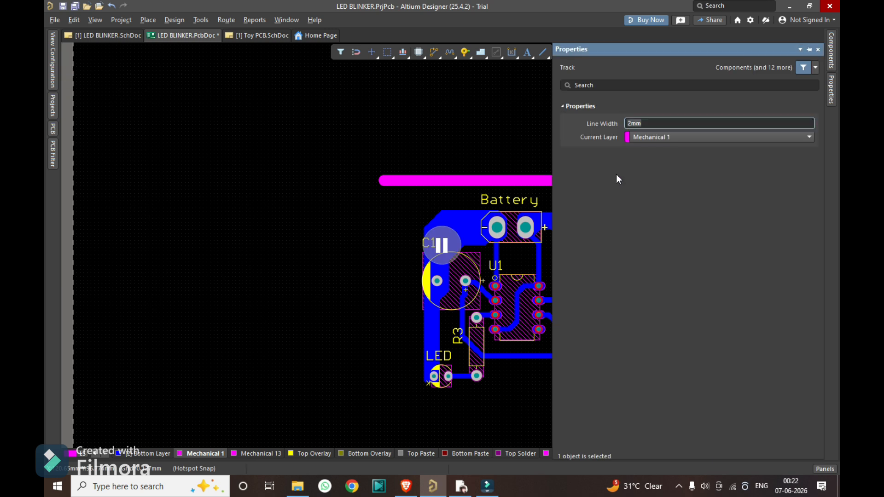
type("0.25")
key("Return")
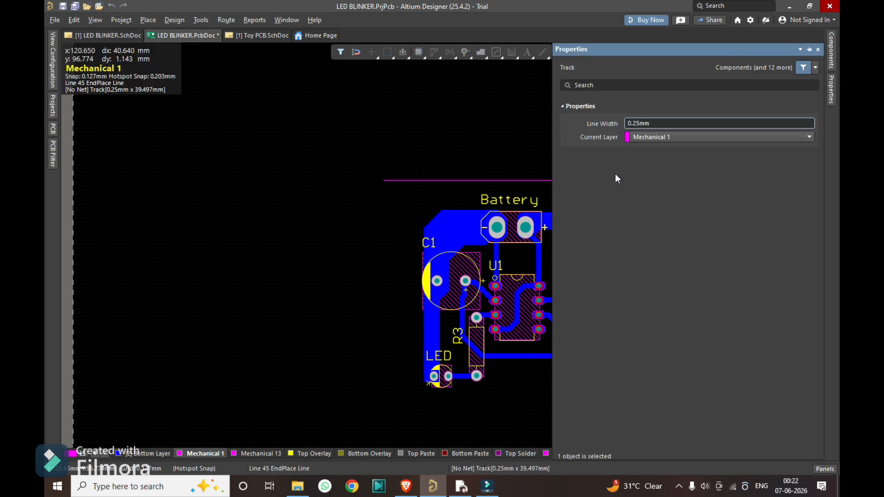
scroll(353, 246, "down", 1, "ctrl")
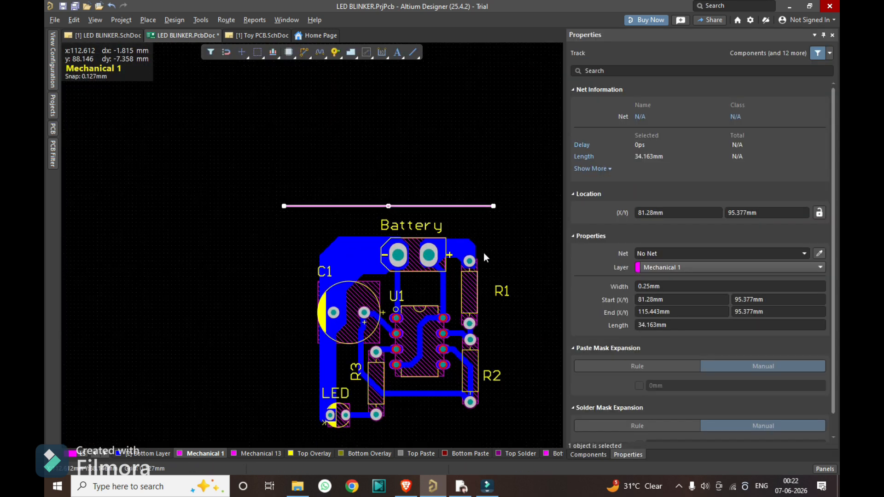
scroll(438, 235, "down", 2, "ctrl")
scroll(433, 231, "up", 2, "ctrl")
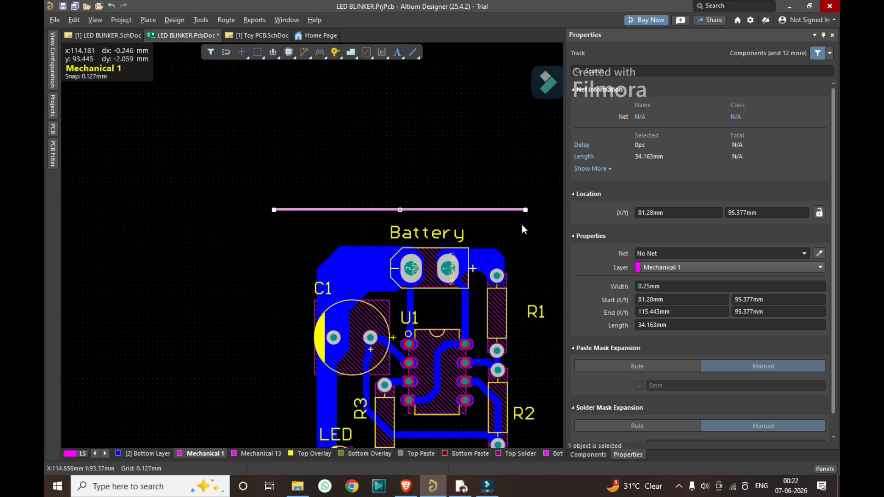
scroll(400, 188, "down", 1, "ctrl")
left_click(423, 83)
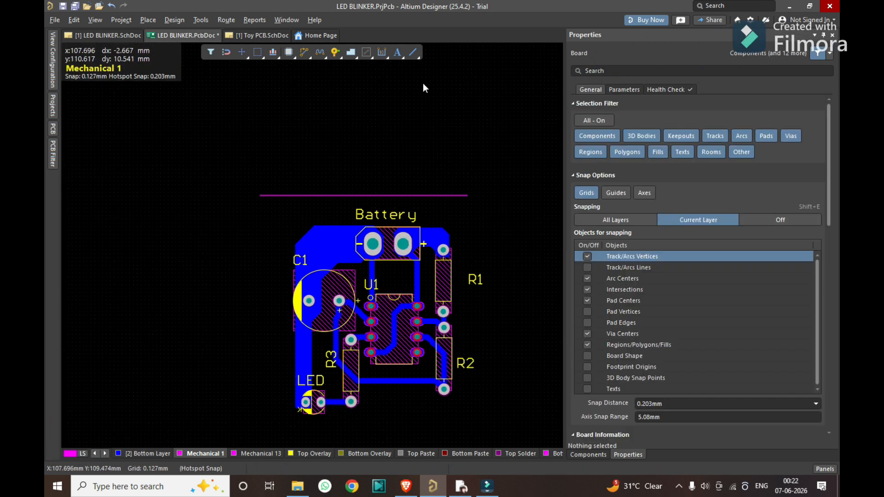
- Draw a vertical line about 40 mm long downward from the horizontal line's end near R1, past the lowest components
left_click(414, 52)
left_click(468, 196)
scroll(458, 379, "down", 7)
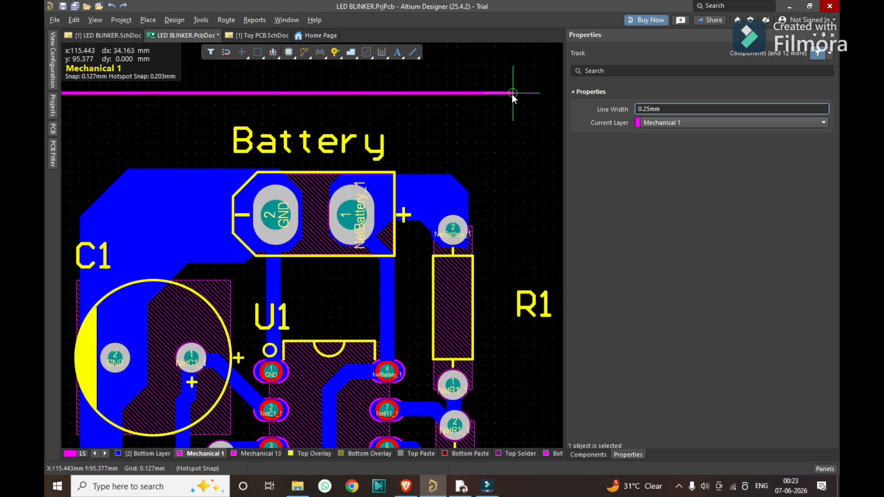
left_click(513, 93)
scroll(514, 302, "down", 10)
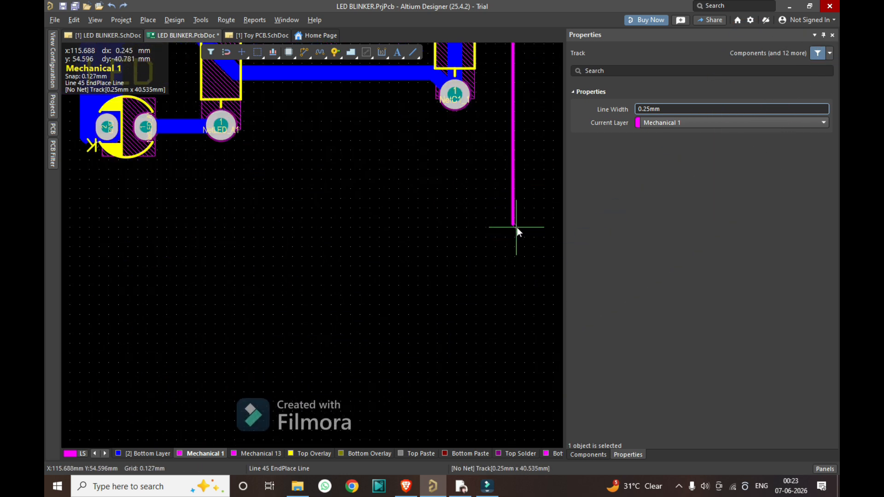
left_click(513, 221)
right_click(511, 222)
right_click(525, 260)
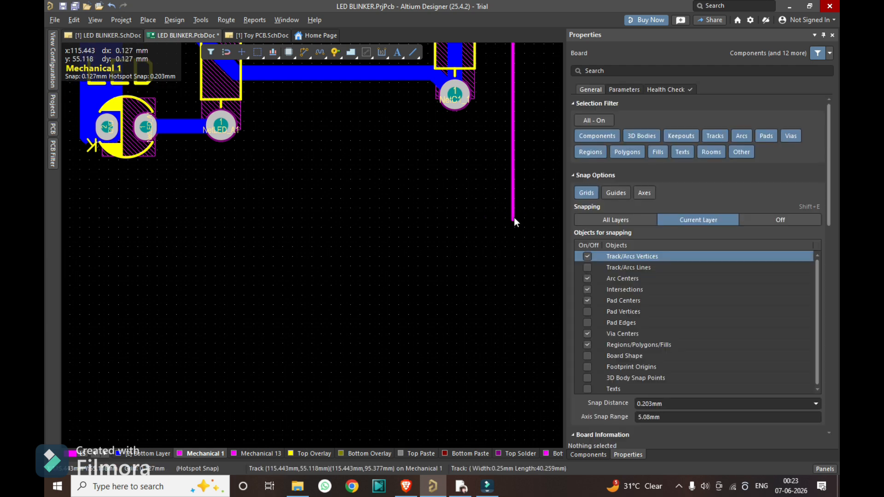
- Set the vertical line's length to 40 mm
left_click(513, 217)
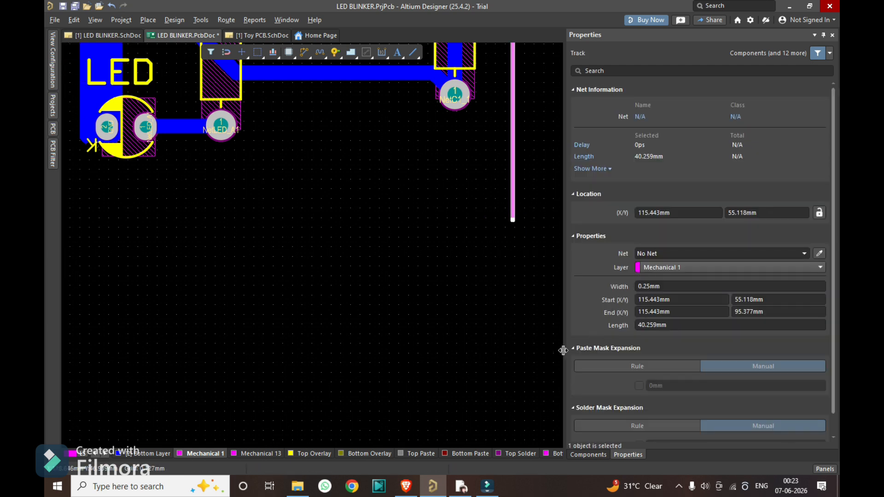
scroll(481, 317, "down", 4, "ctrl")
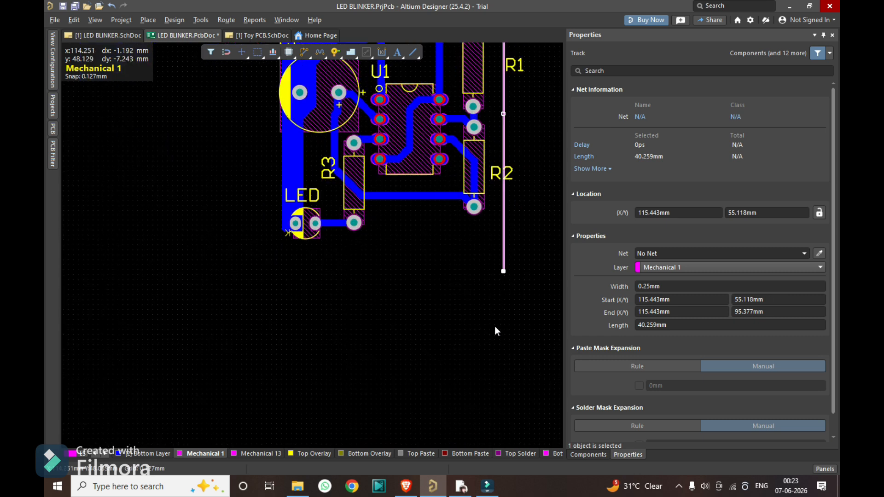
scroll(504, 289, "up", 2, "ctrl")
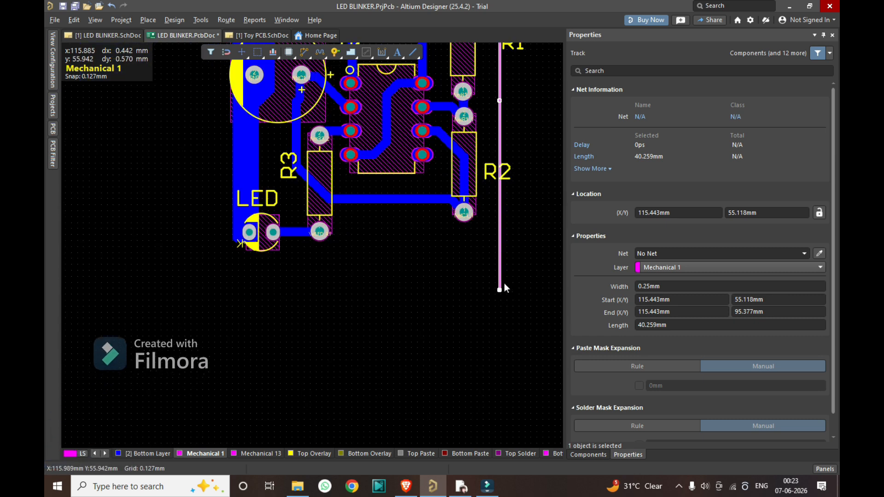
left_click(677, 325)
type("40")
key("Return")
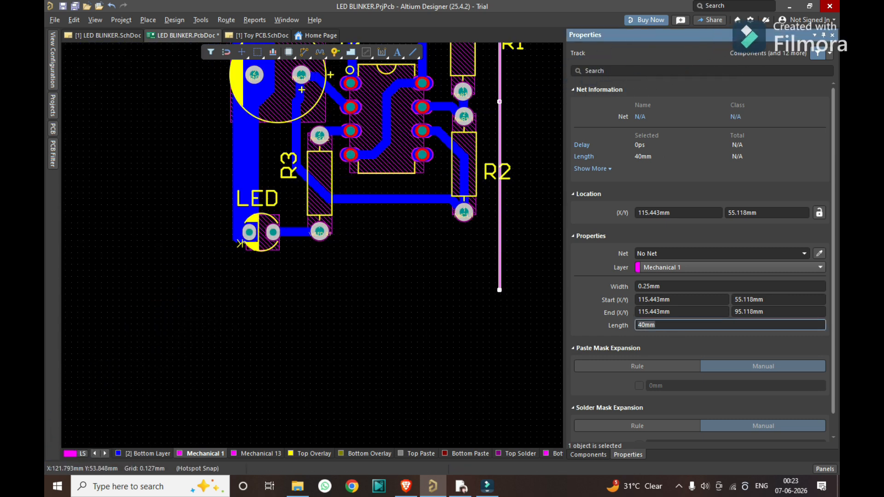
left_click(458, 339)
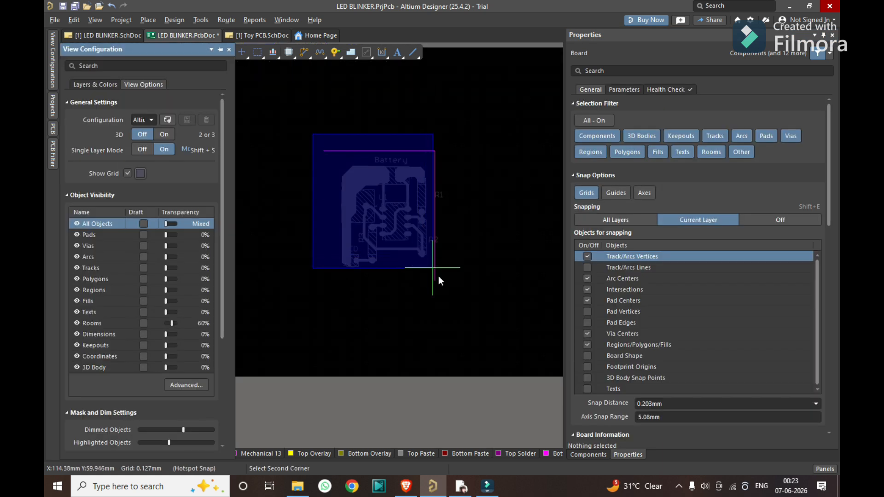
- In single layer mode, copy both Mechanical 1 lines with the vertical line's lower end as the reference point
left_click(450, 294)
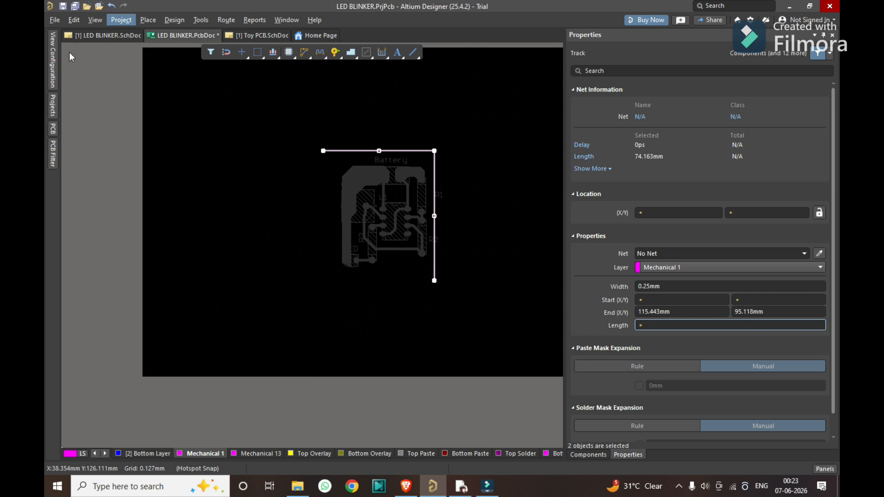
left_click(55, 64)
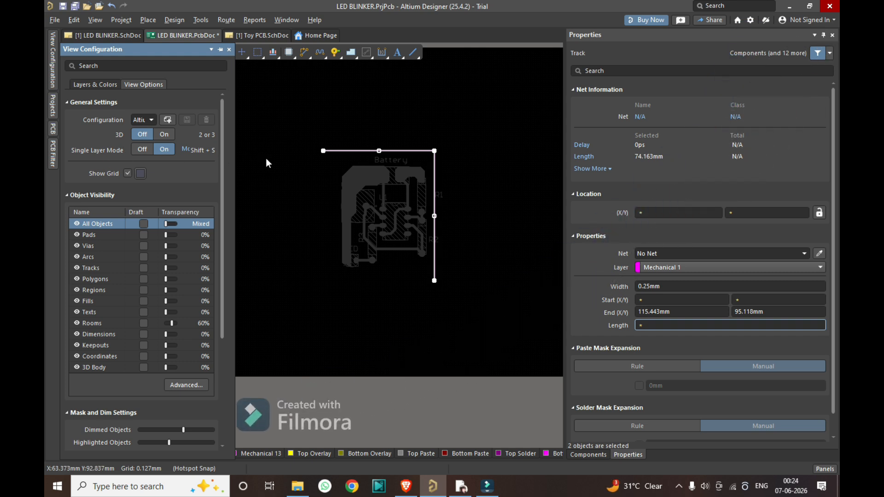
left_click_drag(315, 119, 496, 304)
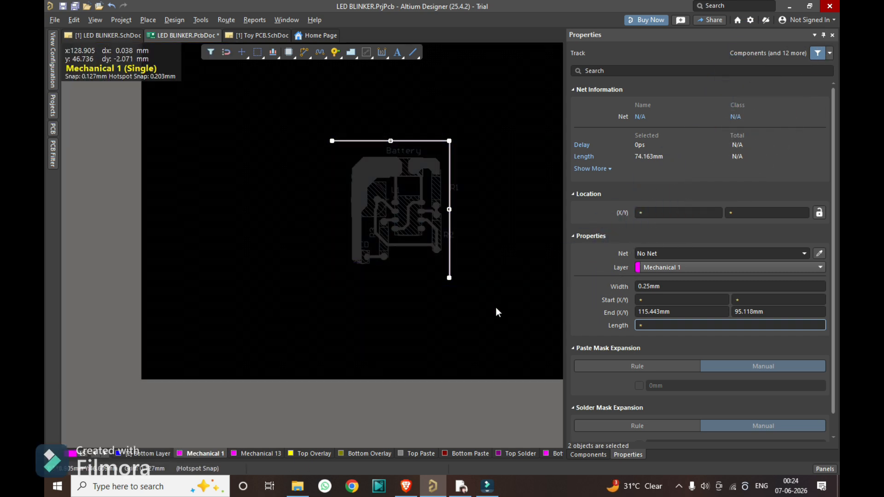
key("ctrl+c")
scroll(450, 279, "up", 6, "ctrl")
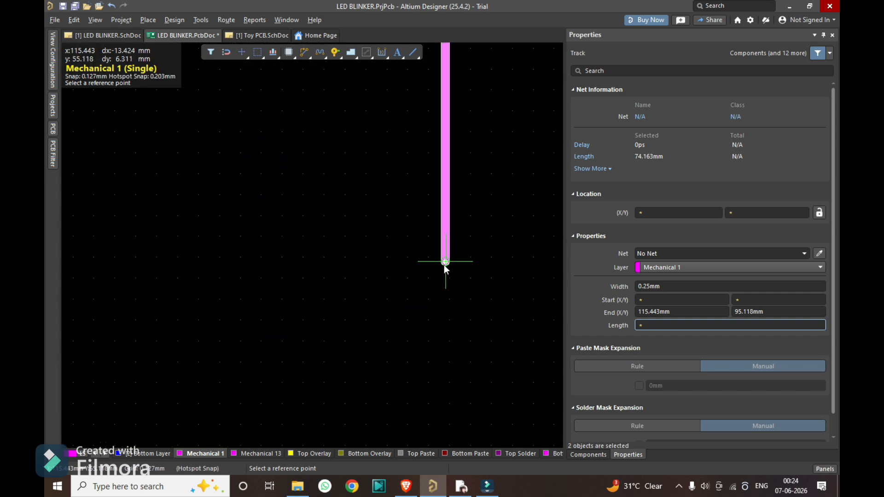
left_click(446, 262)
scroll(460, 281, "down", 4, "ctrl")
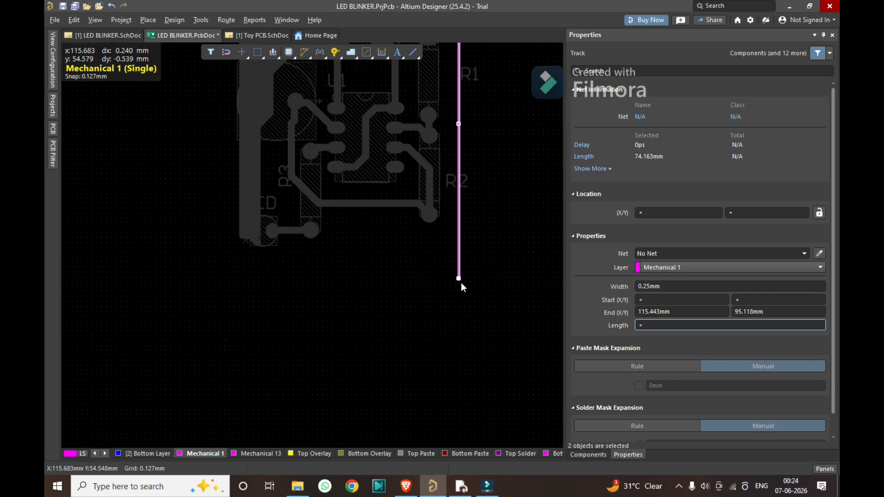
- Paste the copied lines rotated 180° onto the horizontal line's free end to close the rectangular outline
scroll(463, 281, "down", 3, "ctrl")
key("ctrl+v")
key("space")
scroll(336, 142, "up", 5, "ctrl")
scroll(340, 152, "down", 2, "ctrl")
scroll(359, 127, "up", 5, "ctrl")
left_click(302, 214)
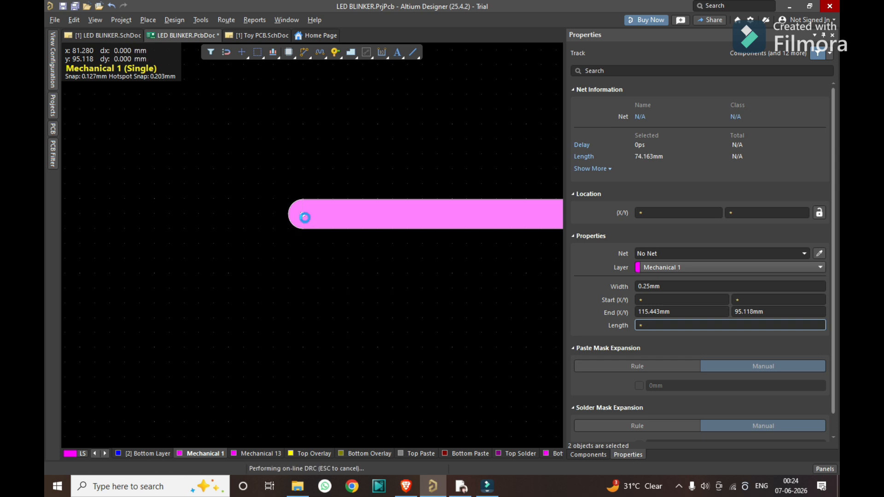
scroll(278, 175, "down", 6, "ctrl")
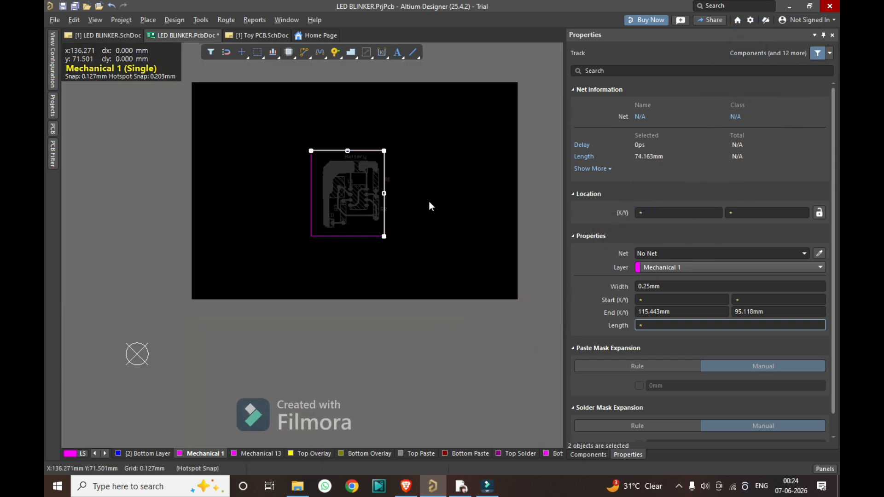
left_click(430, 201)
- Select all four outline lines and define the board shape from the selected objects
scroll(315, 165, "up", 5, "ctrl")
left_click_drag(279, 119, 504, 342)
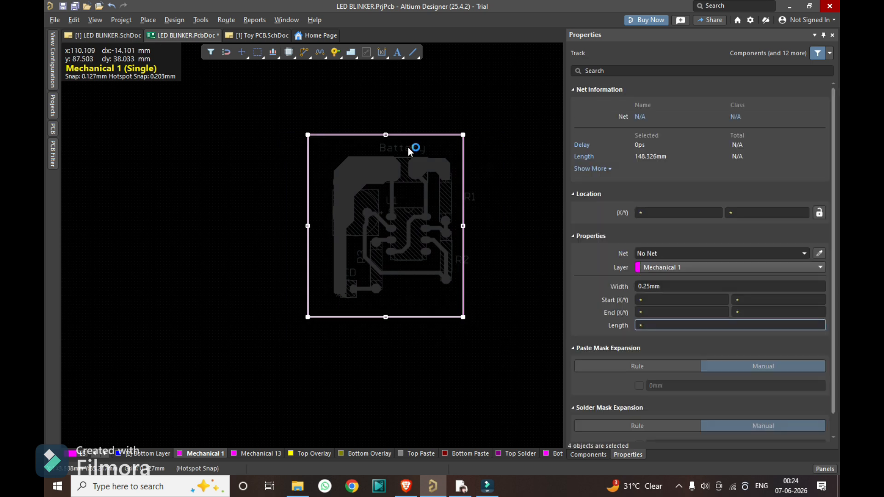
left_click(185, 24)
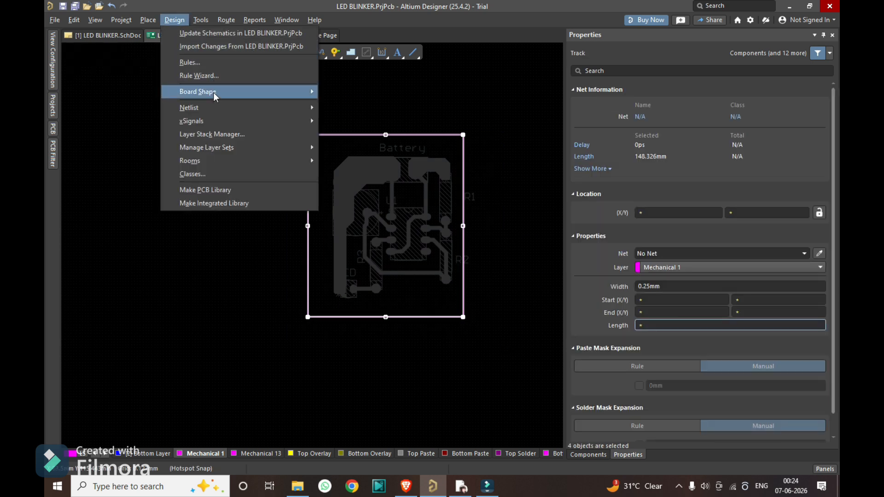
mouse_move(214, 93)
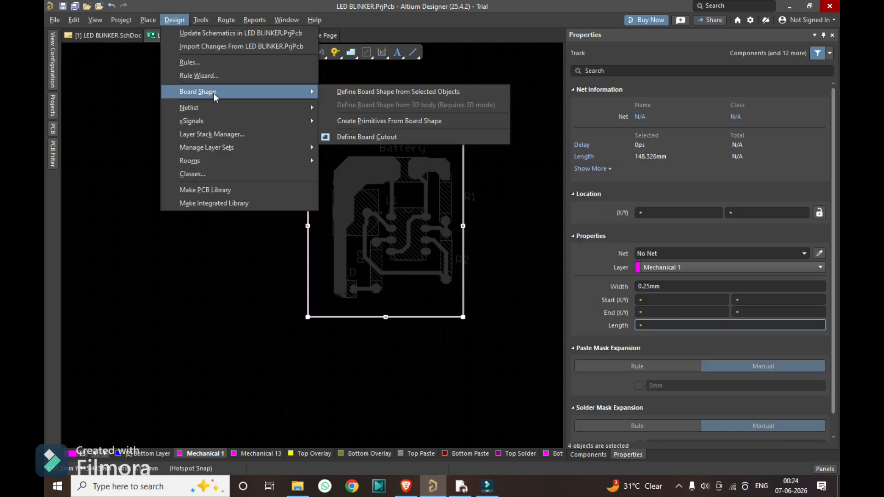
left_click(363, 95)
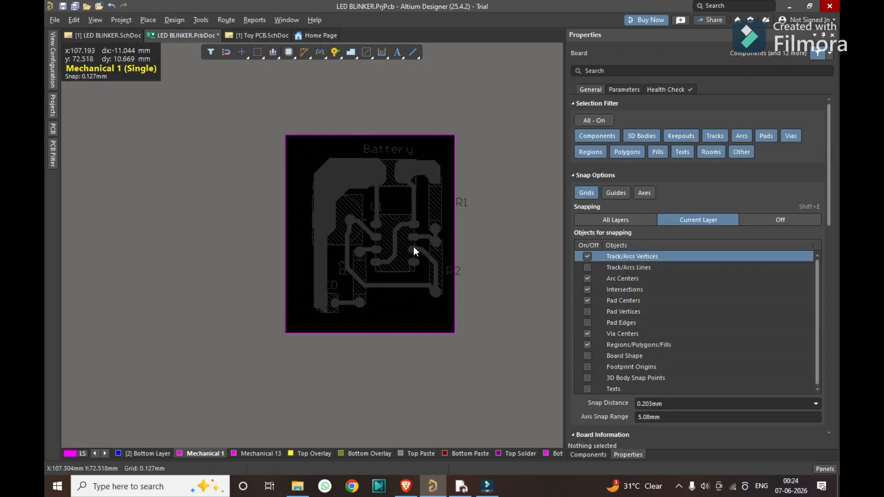
scroll(387, 269, "down", 2, "ctrl")
scroll(466, 248, "up", 2, "ctrl")
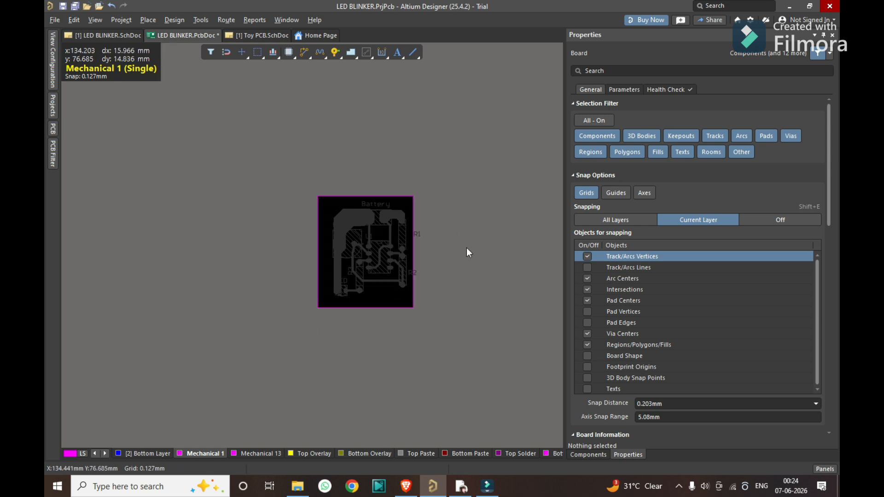
scroll(455, 248, "down", 2, "ctrl")
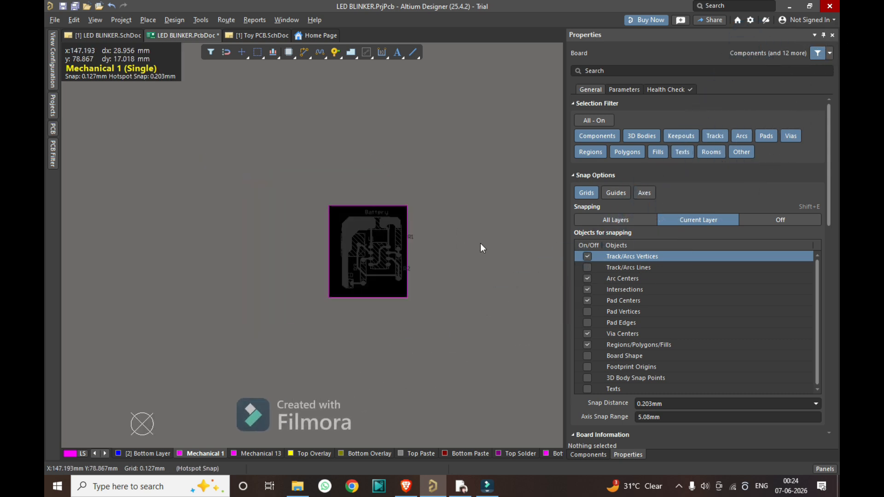
- Check the lengths of the board outline's upper horizontal edge and the vertical edge beside R1
scroll(424, 230, "up", 3, "ctrl")
scroll(364, 191, "up", 2, "ctrl")
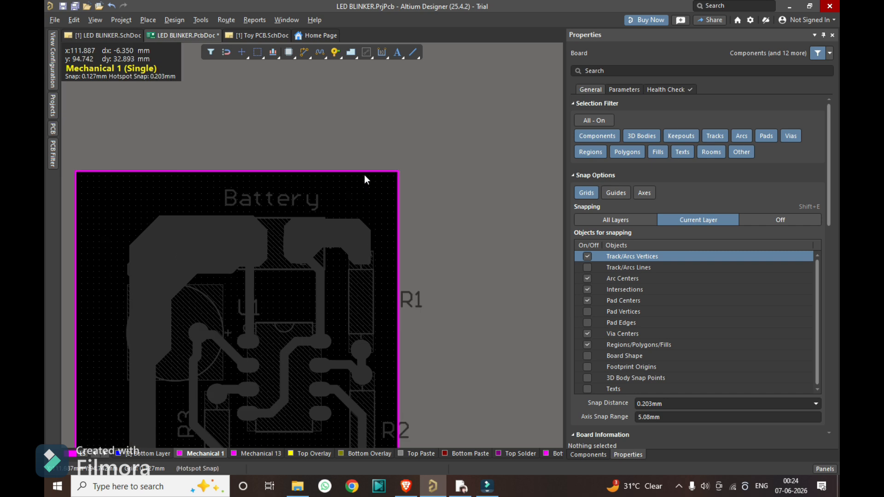
left_click(363, 171)
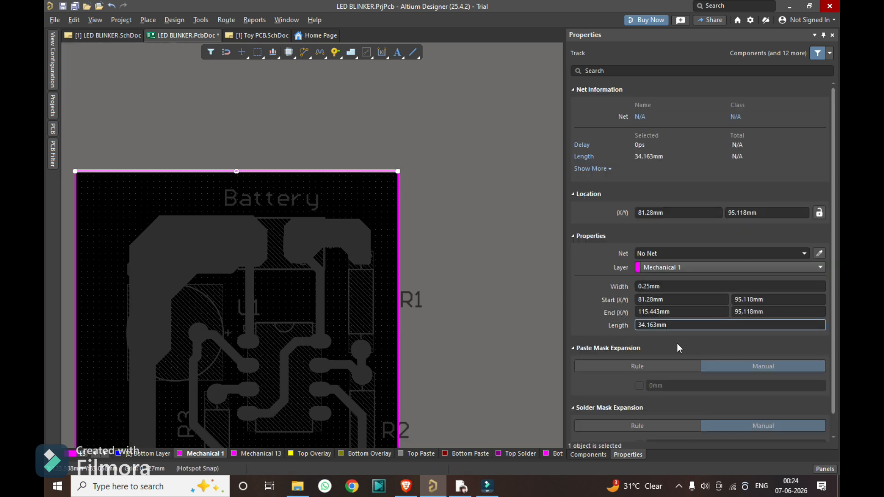
left_click(674, 325)
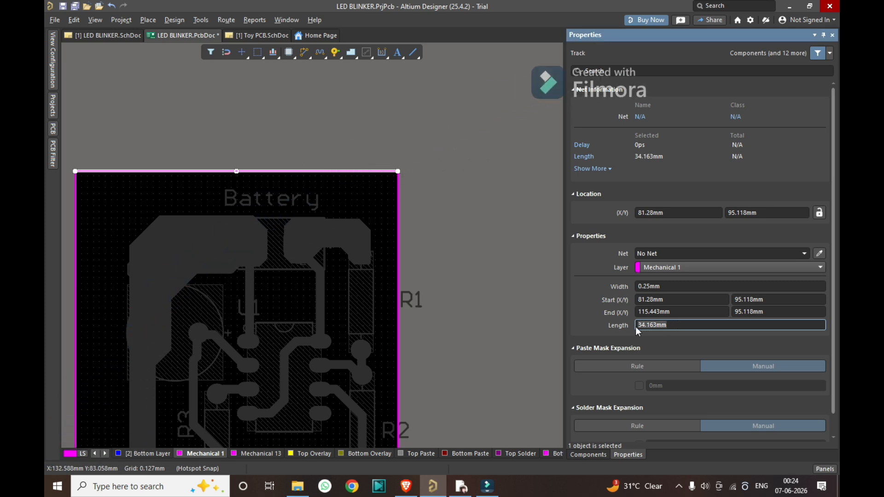
left_click(532, 265)
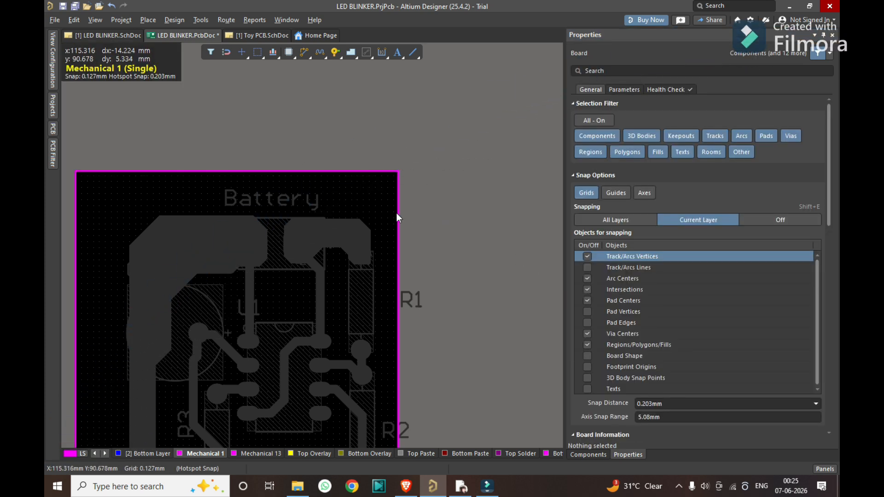
left_click(398, 215)
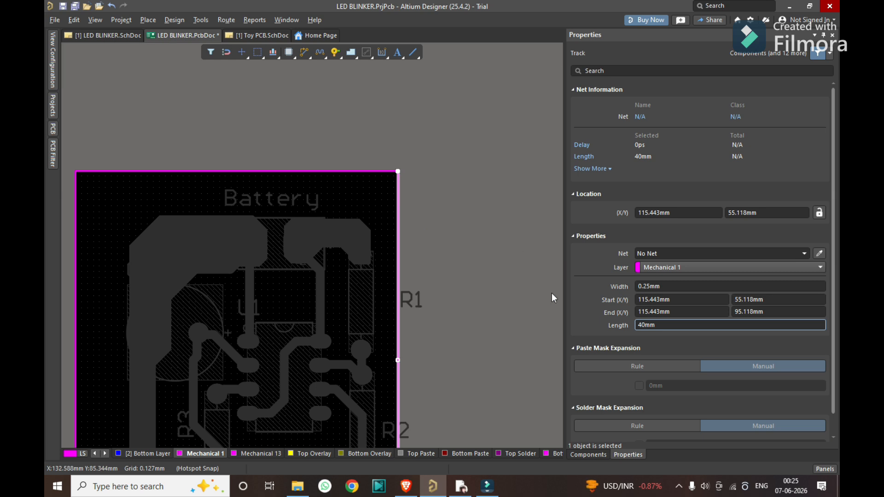
scroll(446, 223, "down", 4, "ctrl")
left_click(421, 188)
scroll(422, 188, "down", 2, "ctrl")
scroll(412, 208, "up", 3, "ctrl")
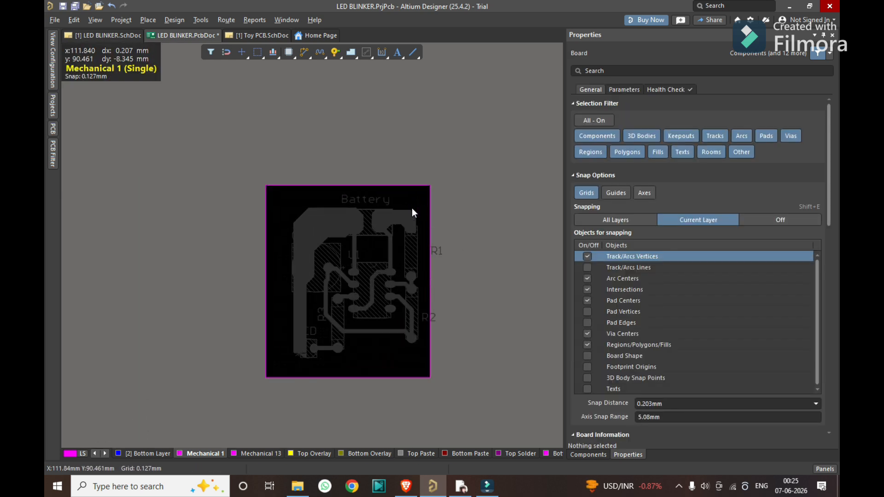
scroll(339, 256, "down", 2, "ctrl")
scroll(343, 256, "up", 4, "ctrl")
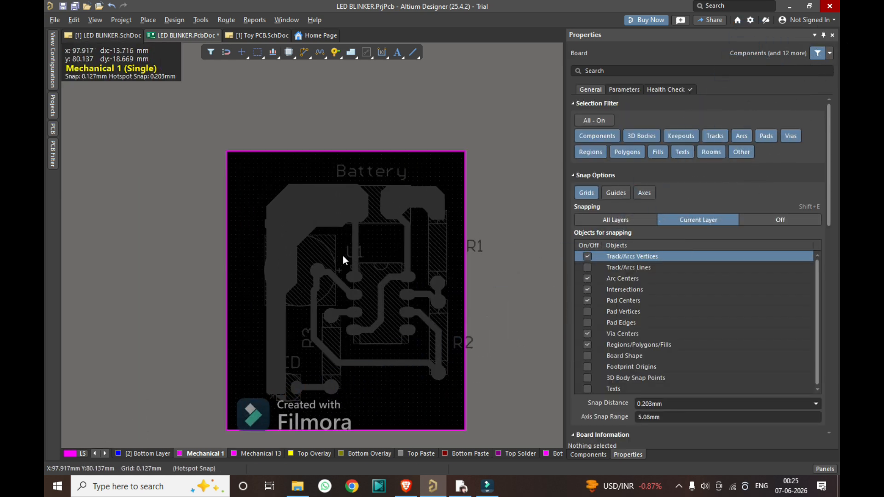
- On the Top Overlay layer, rotate the R1 and R2 designators to vertical and place them inside their resistor outlines
left_click(311, 454)
scroll(469, 319, "up", 4, "ctrl")
left_click_drag(481, 177, 401, 178)
key("space")
left_click_drag(456, 375, 405, 373)
key("space")
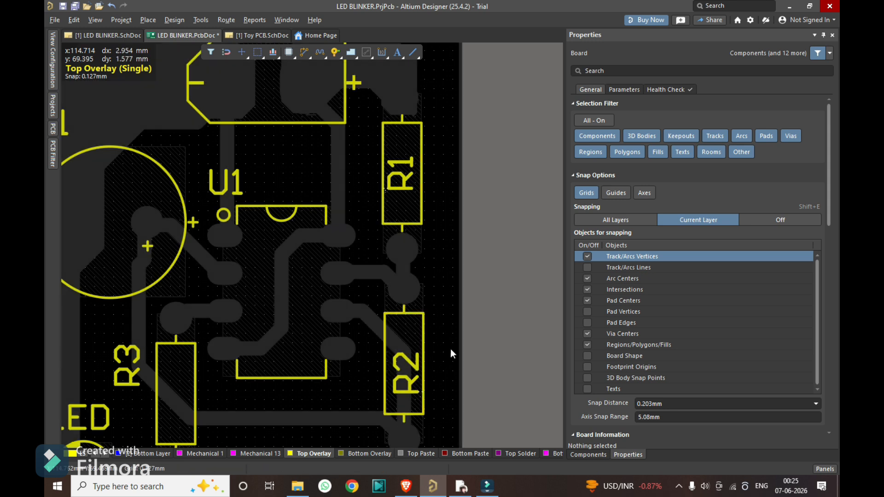
- Set the Properties panel to auto-hide to free up the board view
scroll(451, 354, "down", 6, "ctrl")
scroll(402, 199, "up", 4, "ctrl")
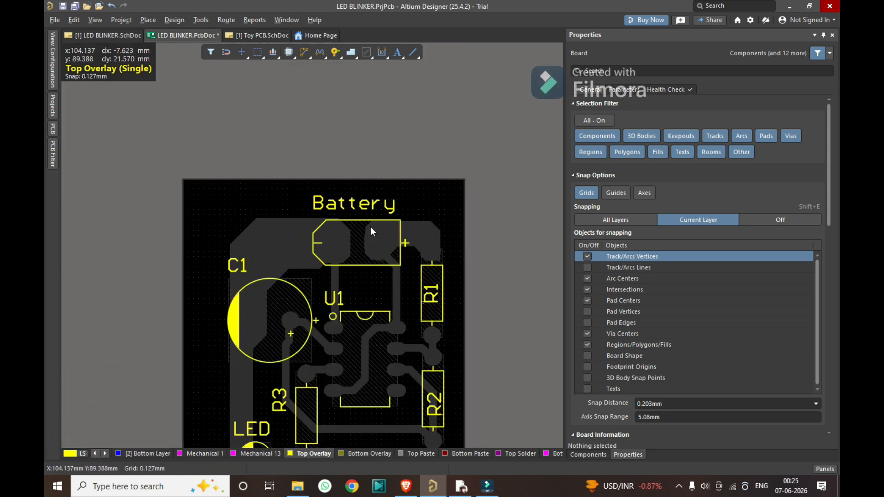
scroll(371, 227, "down", 2, "ctrl")
left_click(824, 35)
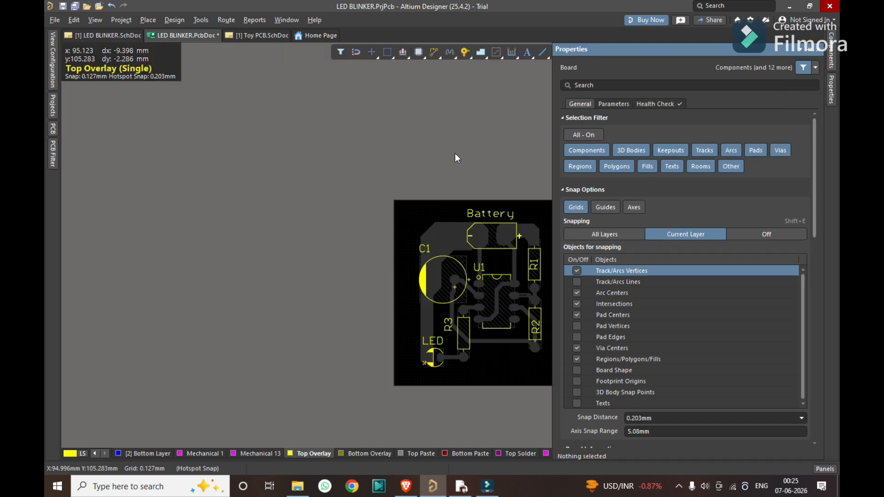
scroll(442, 155, "down", 3, "ctrl")
scroll(447, 156, "up", 3, "ctrl")
scroll(446, 165, "down", 2, "ctrl")
scroll(446, 175, "up", 3, "ctrl")
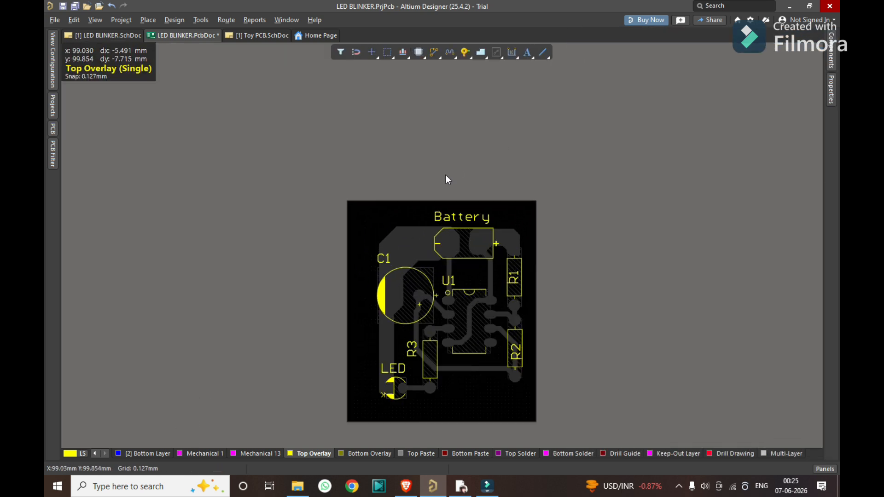
- Turn off single layer mode to show all PCB layers together
mouse_move(55, 87)
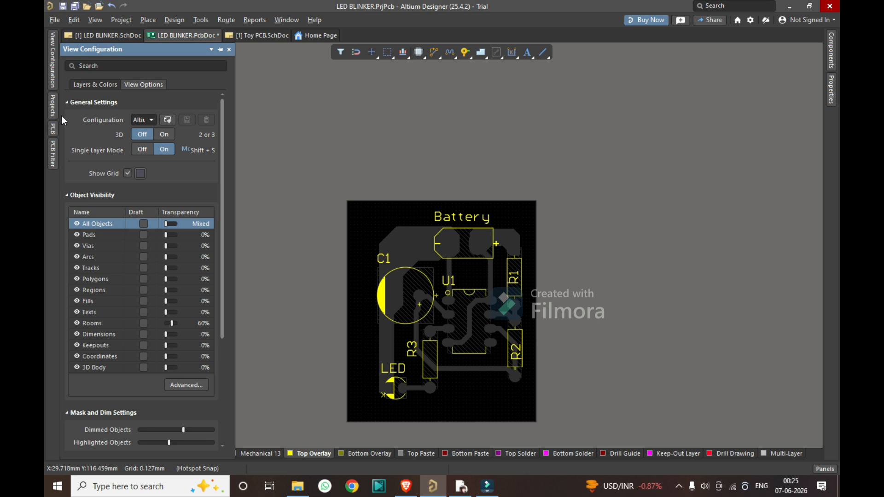
left_click(147, 148)
scroll(480, 152, "down", 2, "ctrl")
scroll(487, 181, "up", 3, "ctrl")
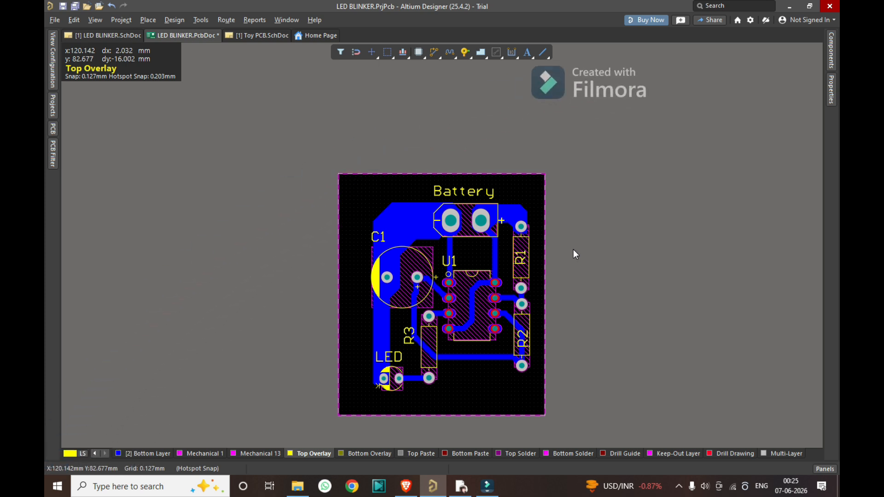
- Generate the board's Gerber files with *.gbr output file names, reviewing the list of layers to plot first
left_click(55, 24)
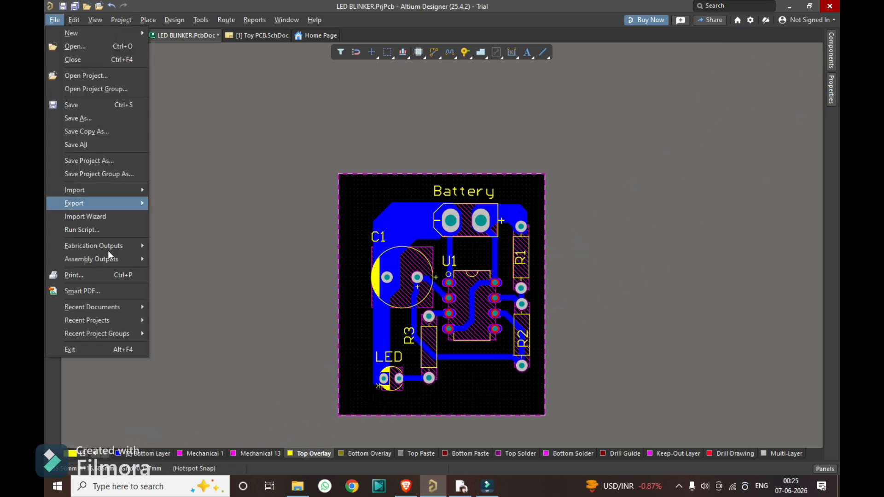
mouse_move(133, 246)
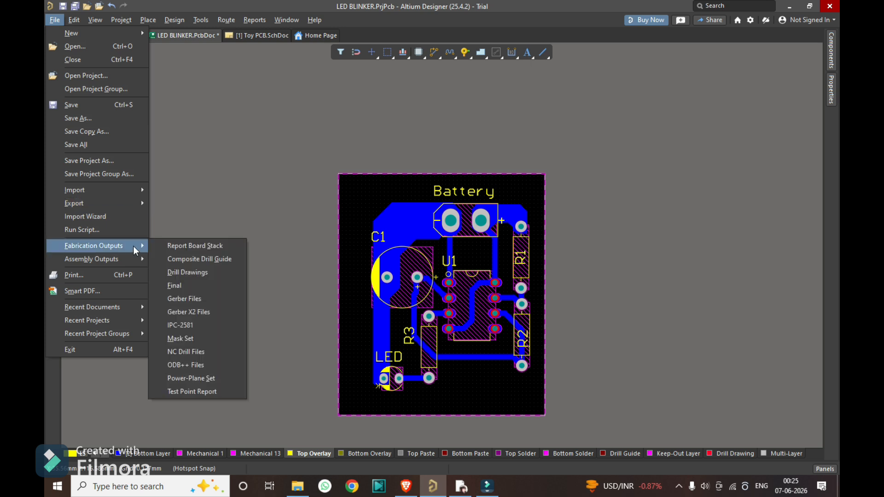
left_click(204, 300)
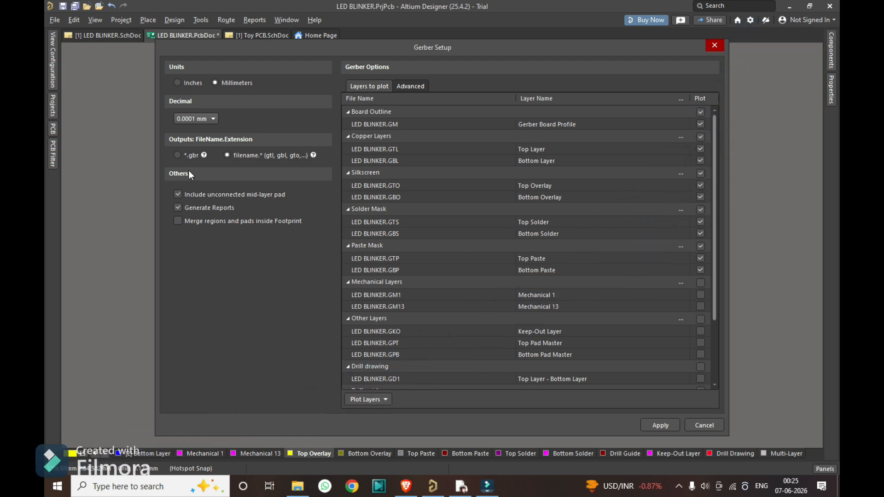
left_click(177, 155)
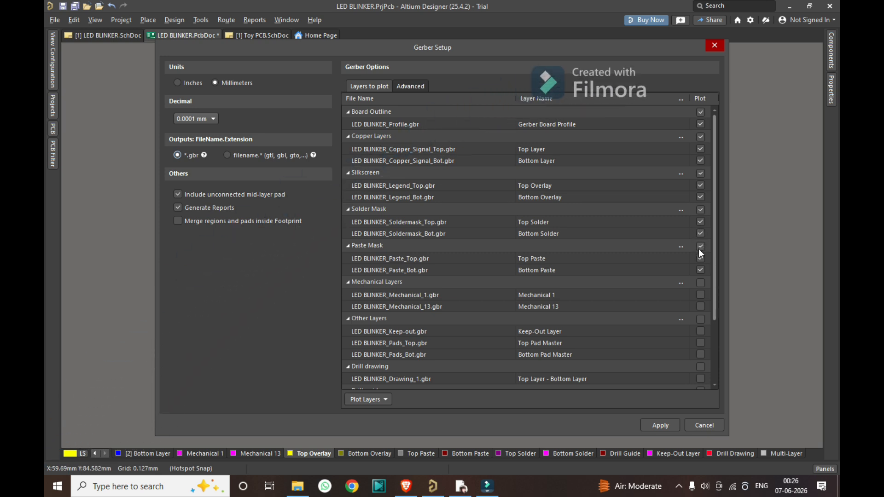
scroll(687, 281, "down", 3)
scroll(687, 281, "up", 3)
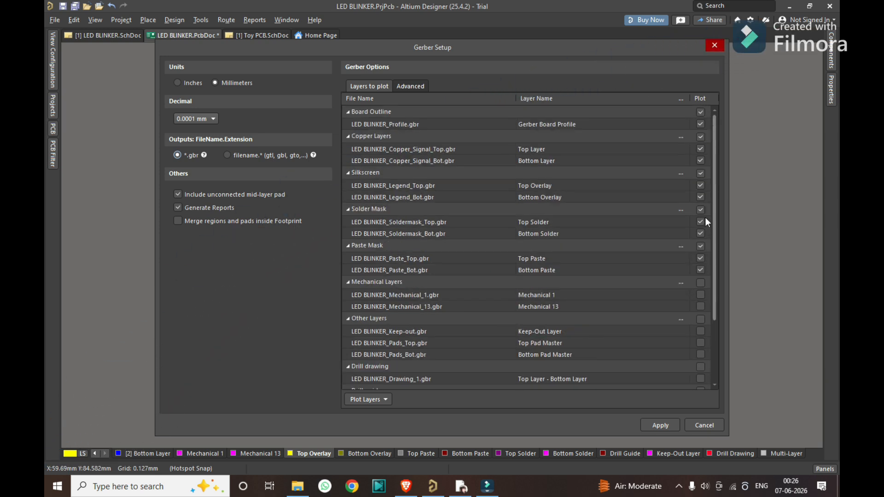
scroll(694, 291, "down", 3)
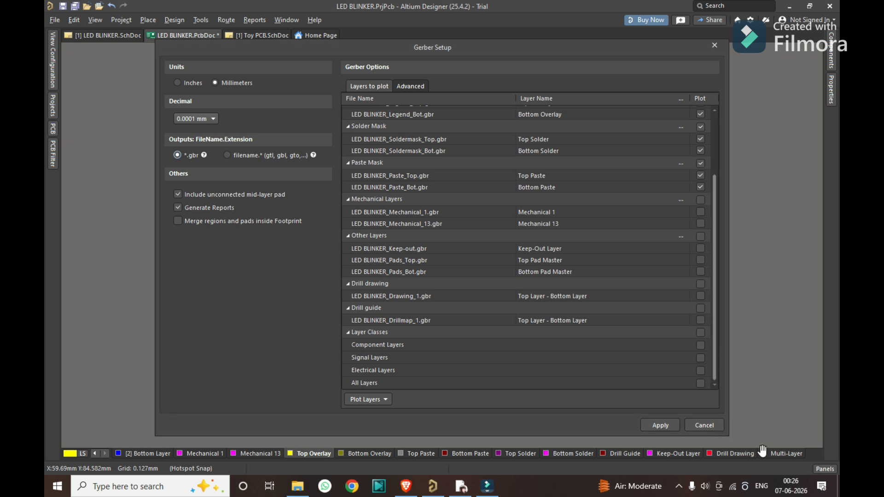
left_click(661, 426)
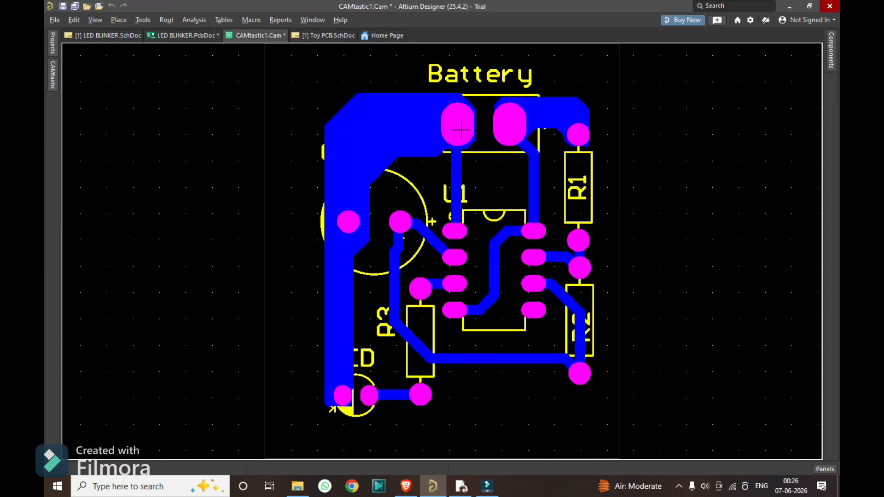
- Close the CAMtastic1.Cam Gerber preview without saving it
right_click(265, 35)
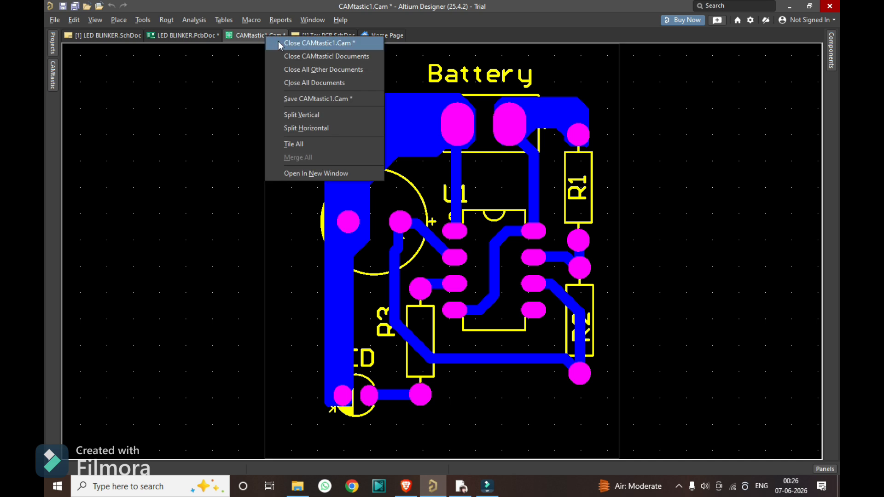
left_click(279, 44)
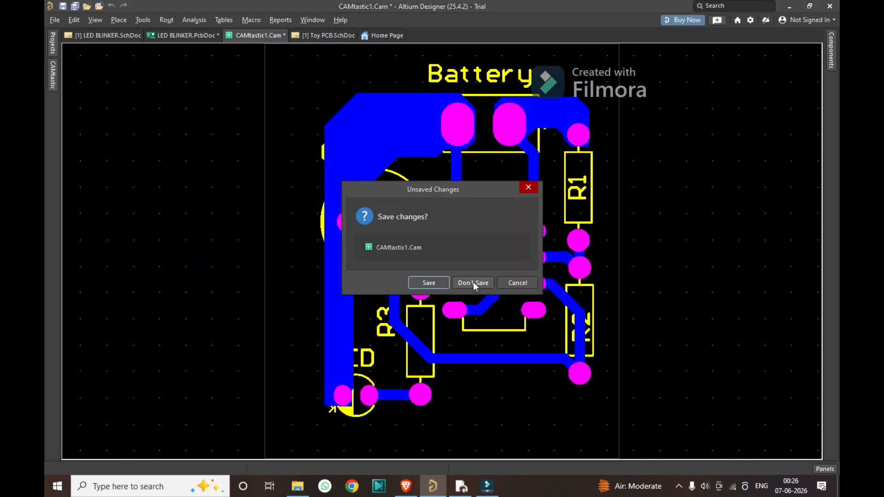
left_click(474, 282)
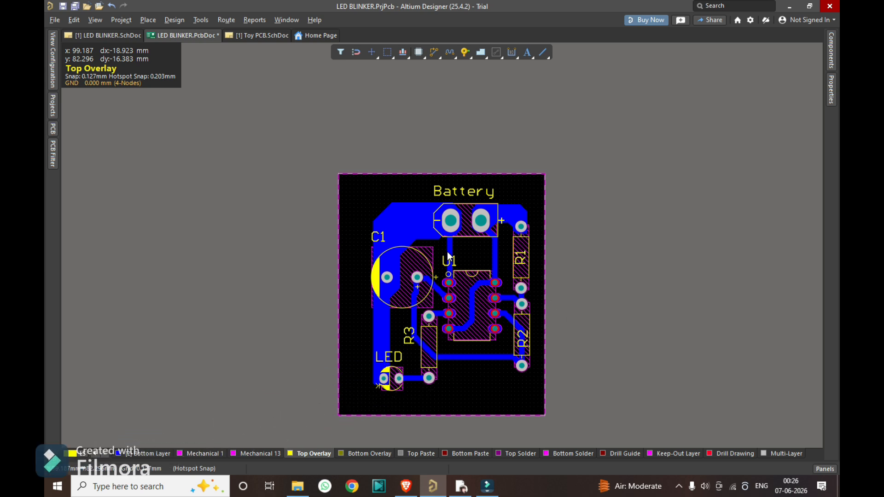
- Generate the NC drill files with millimetre units and 4:4 format, and import the drill data with its default settings
left_click(54, 21)
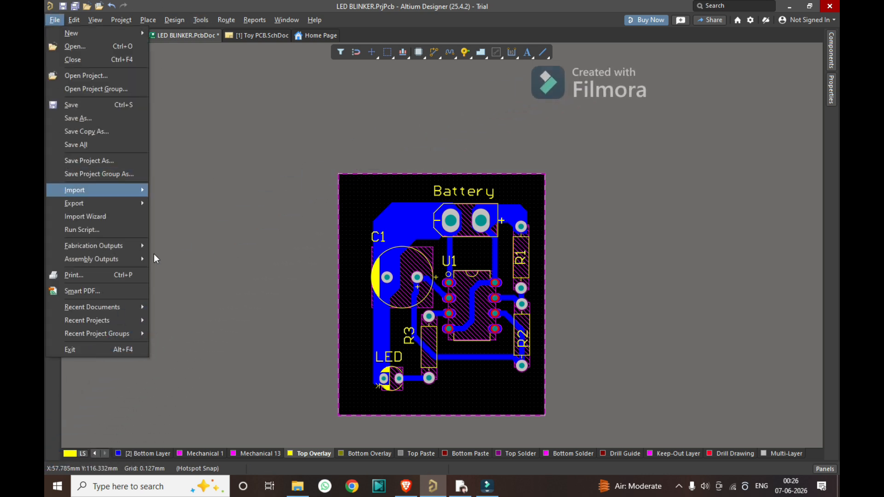
mouse_move(144, 248)
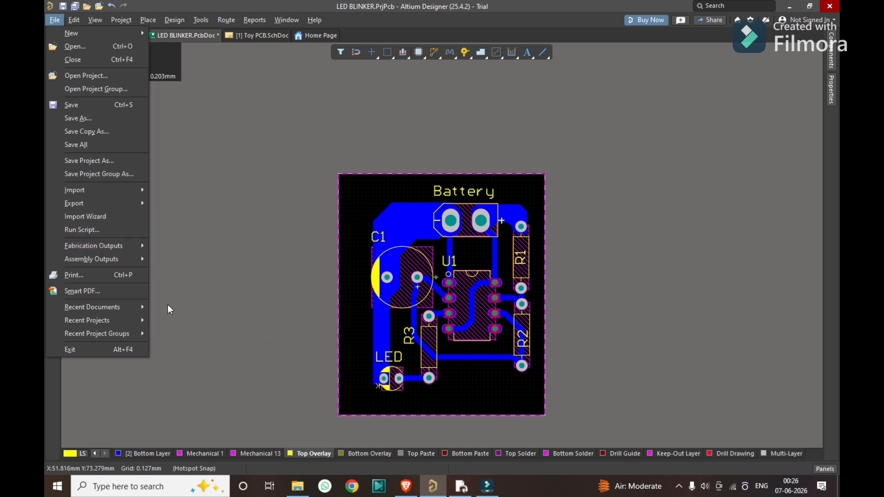
mouse_move(109, 253)
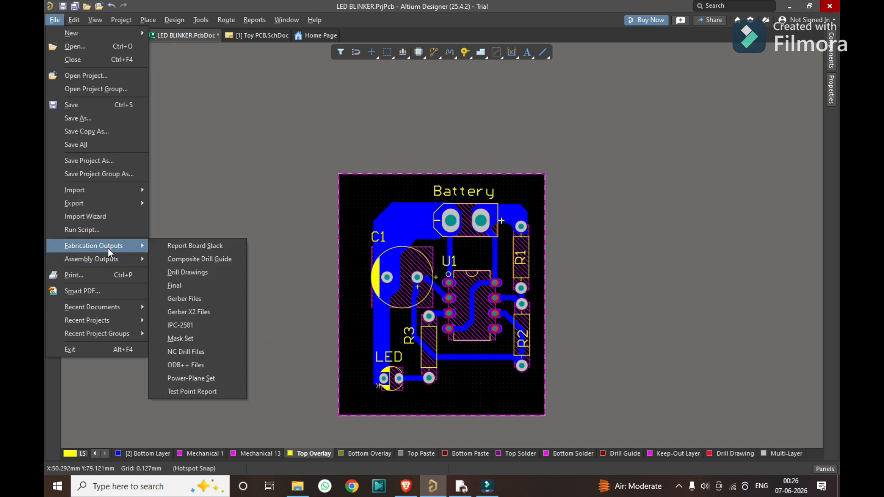
left_click(209, 351)
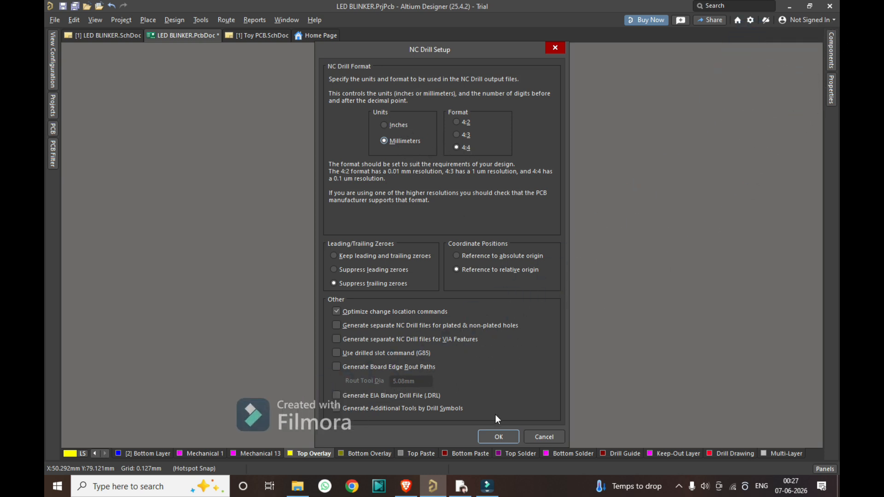
left_click(498, 437)
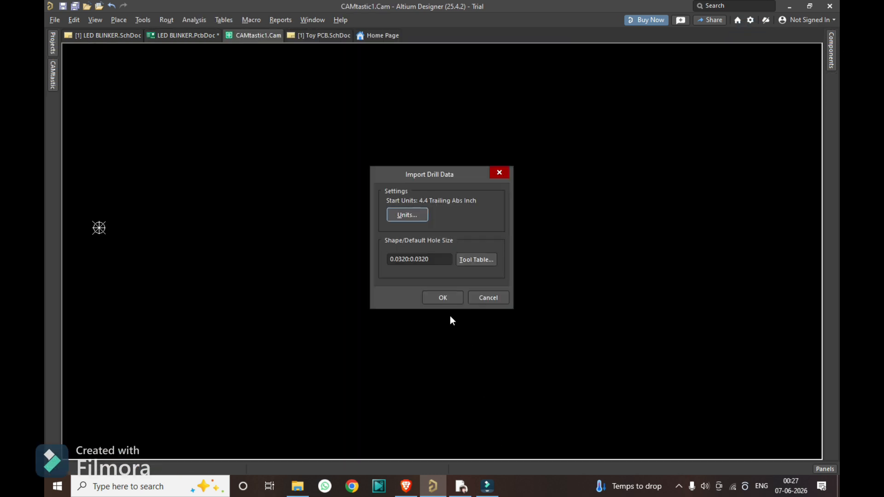
left_click(443, 298)
scroll(442, 251, "down", 5)
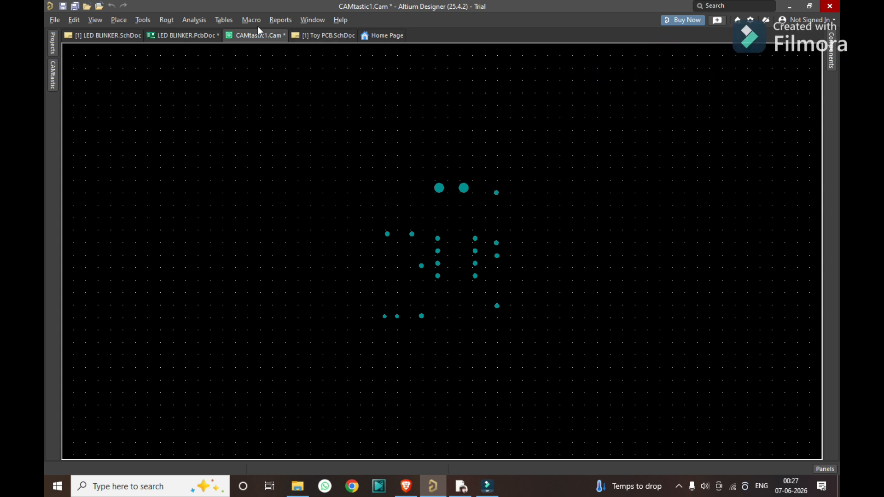
- Close the CAM document showing the drill holes without saving it
right_click(249, 35)
left_click(264, 38)
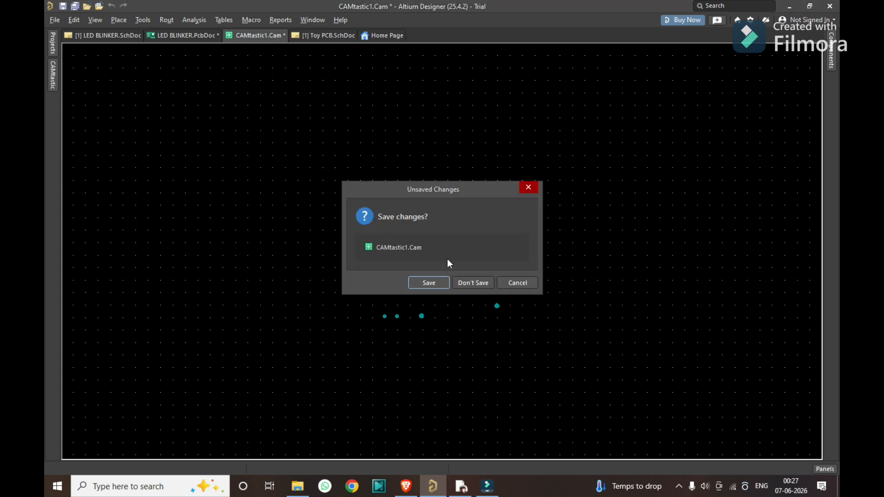
left_click(471, 284)
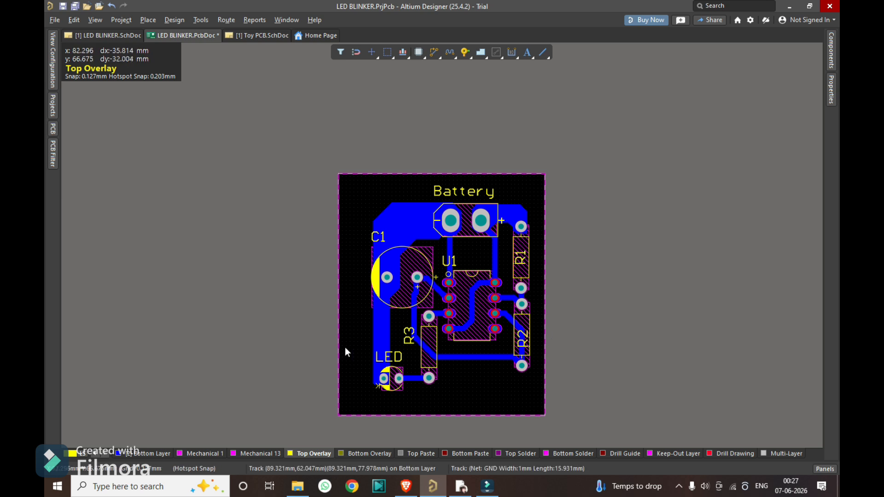
- Pin the side panel open, show the project tree and add a new Output Job file to LED BLINKER.PrjPcb
left_click(55, 41)
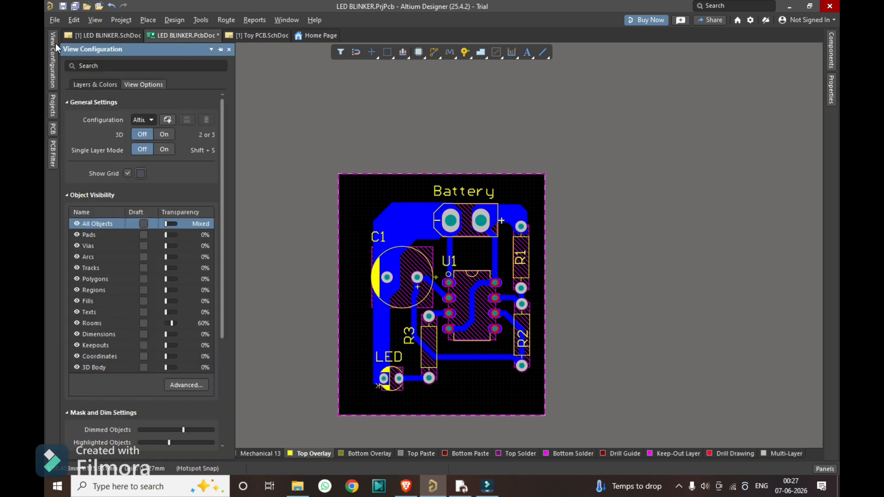
left_click(221, 49)
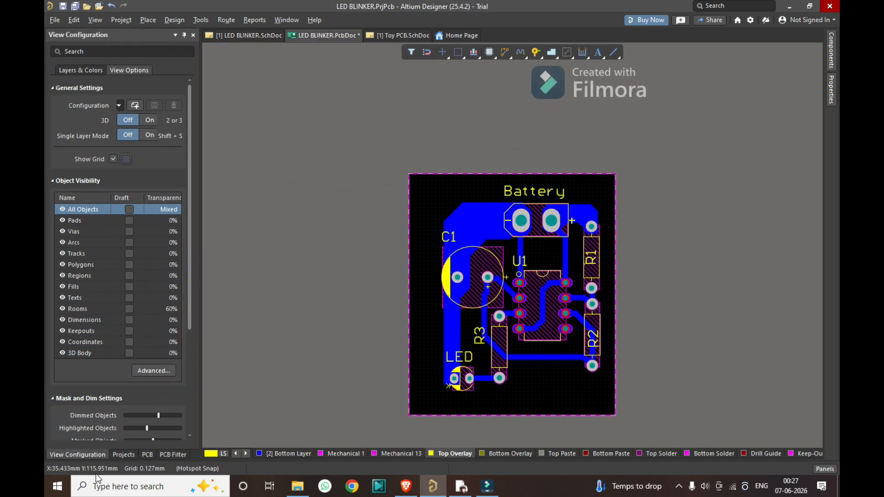
left_click(123, 455)
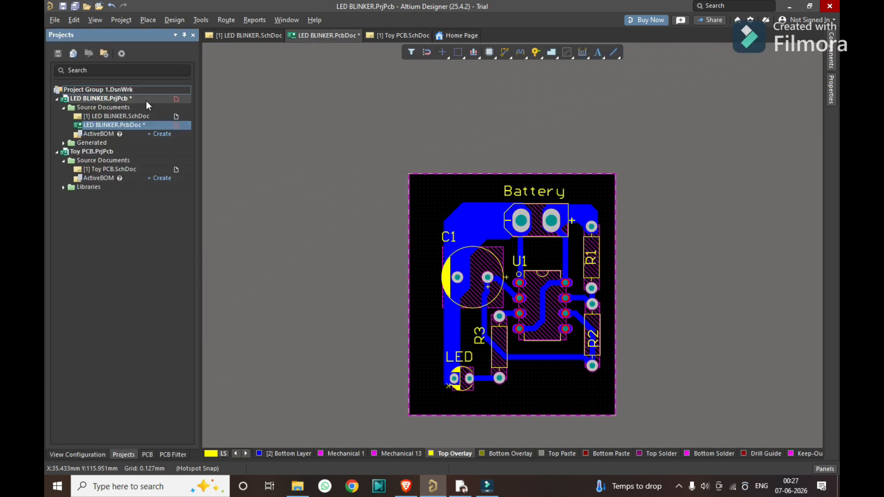
right_click(111, 99)
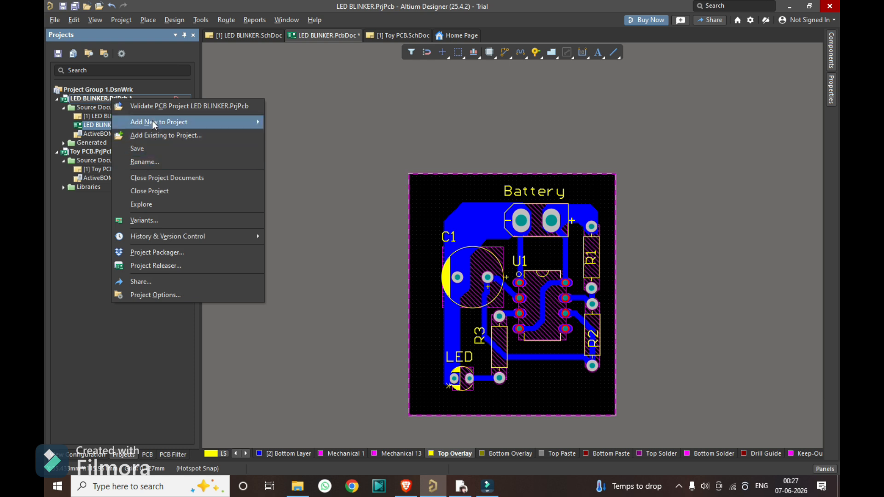
mouse_move(153, 123)
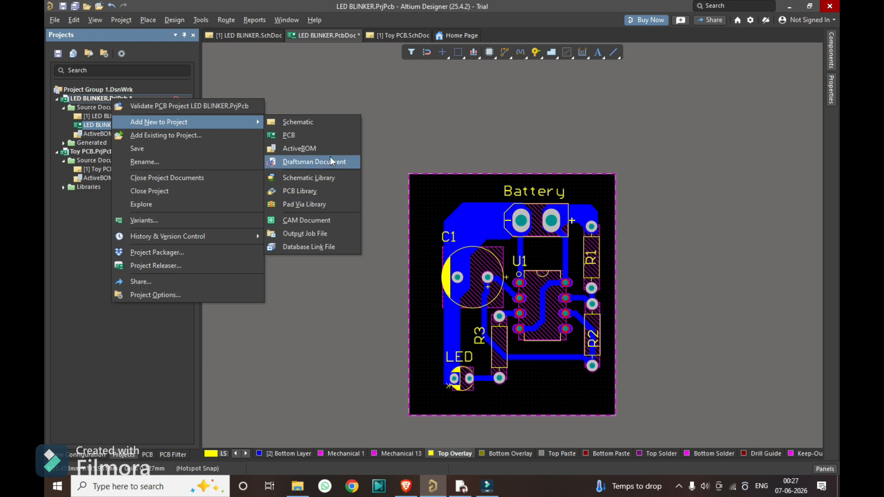
left_click(314, 235)
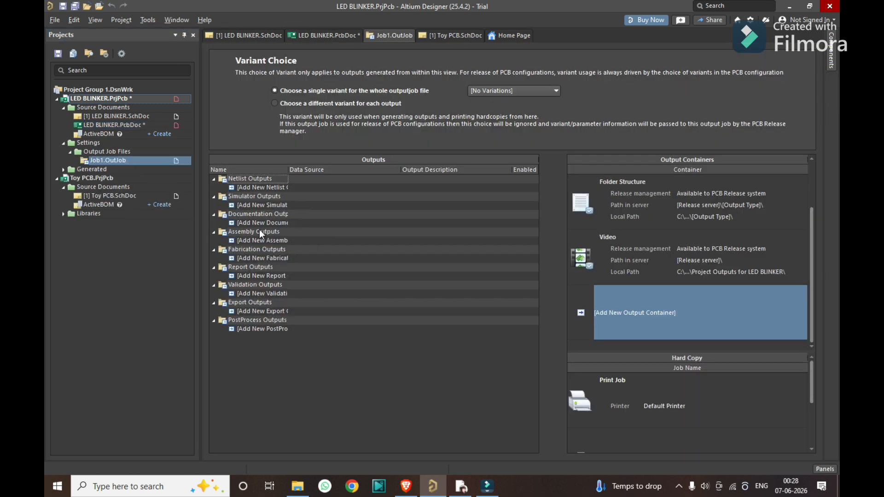
- Add a Gerber X2 Files fabrication output to the job with LED BLINKER.PcbDoc as its data source
left_click(266, 251)
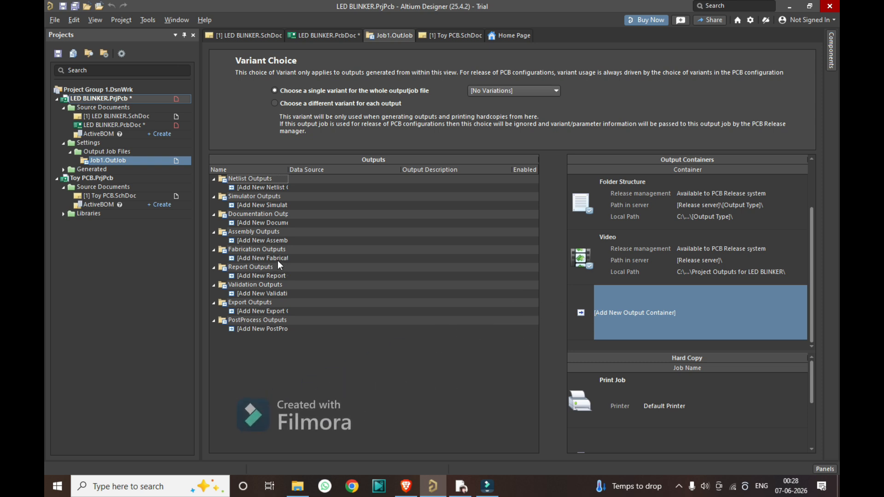
left_click(268, 259)
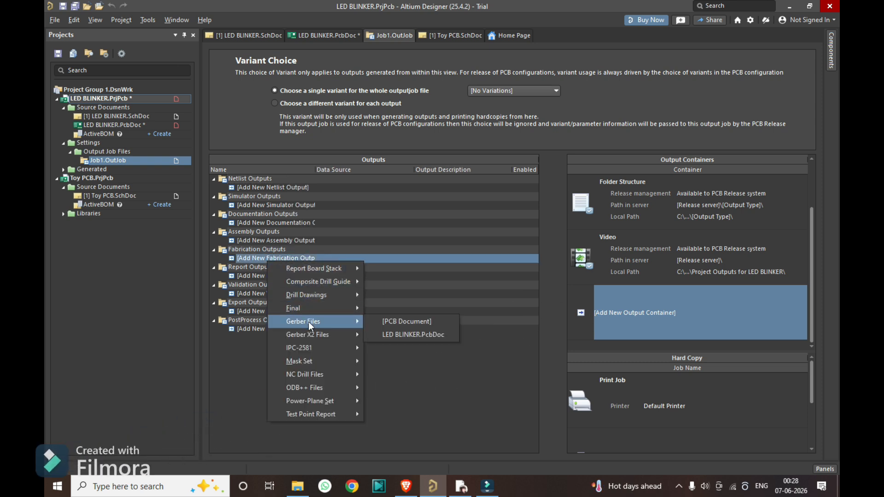
mouse_move(311, 336)
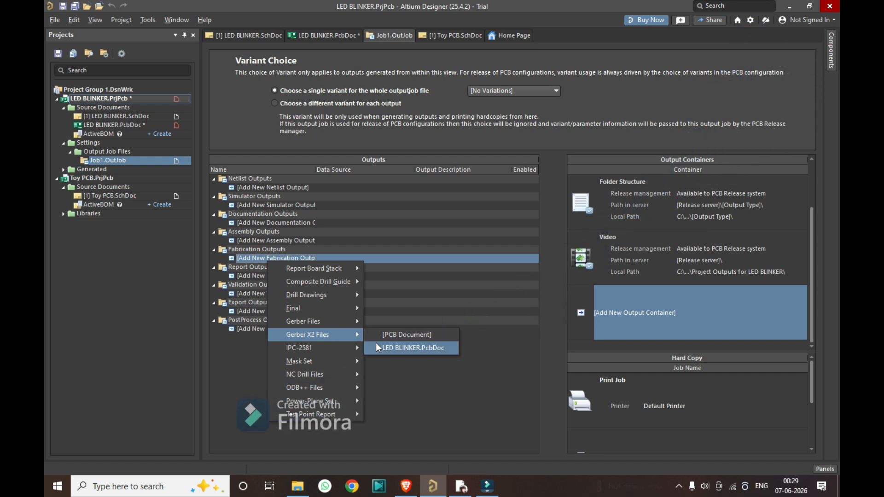
left_click(394, 350)
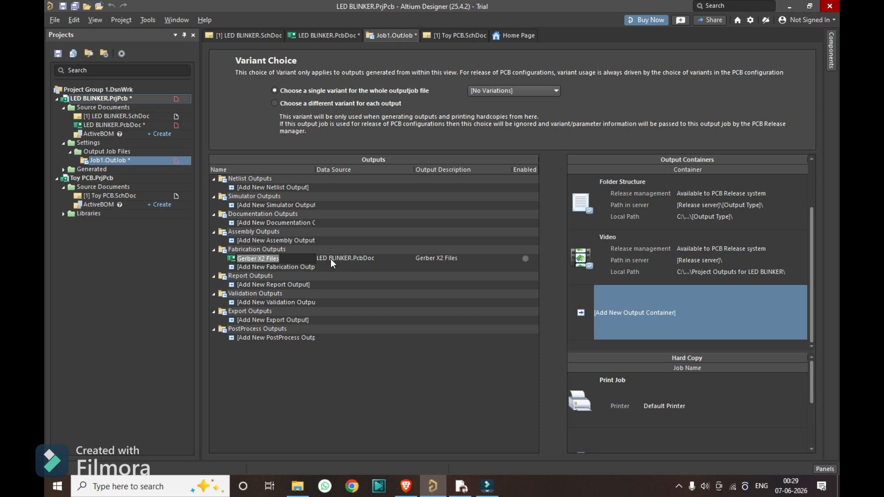
left_click(331, 258)
left_click(307, 258)
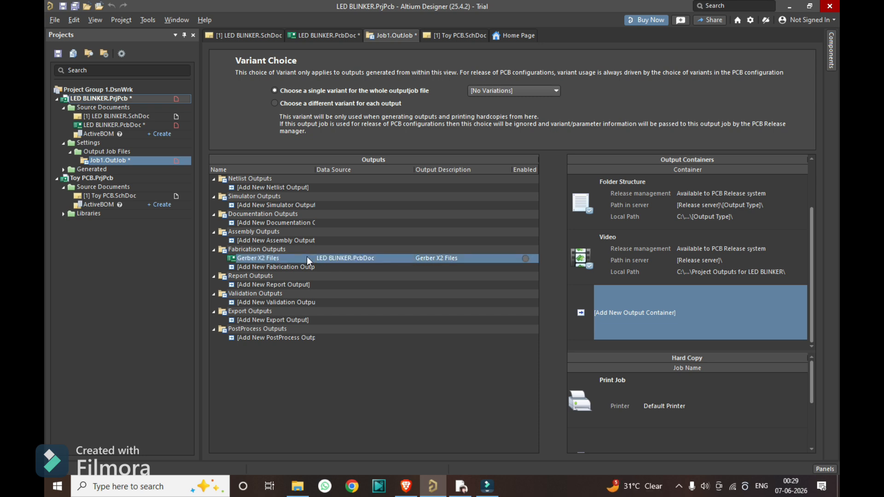
- Check and apply the Gerber X2 setup with its default layers and millimetre units, and link the output to the Folder Structure container
double_click(307, 258)
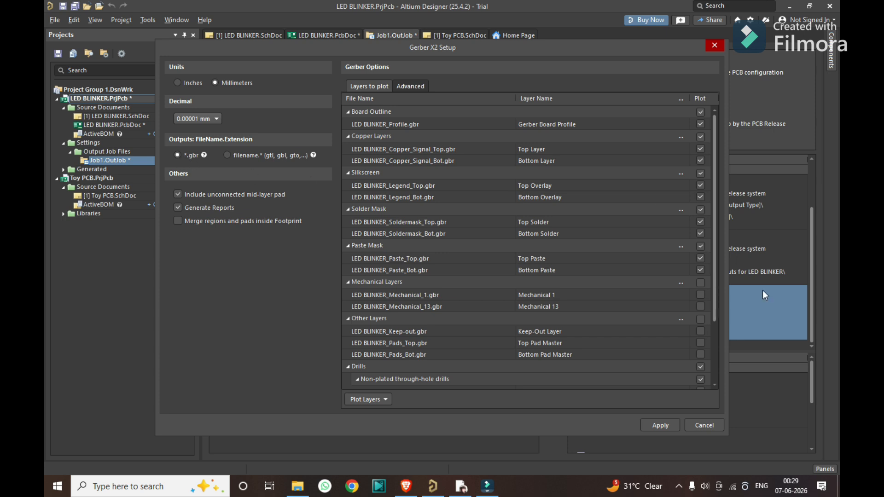
scroll(661, 376, "down", 3)
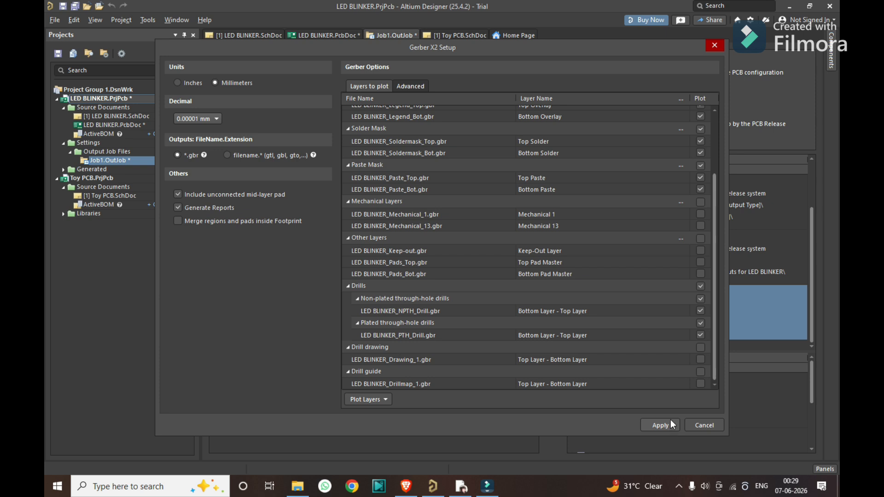
scroll(616, 330, "up", 3)
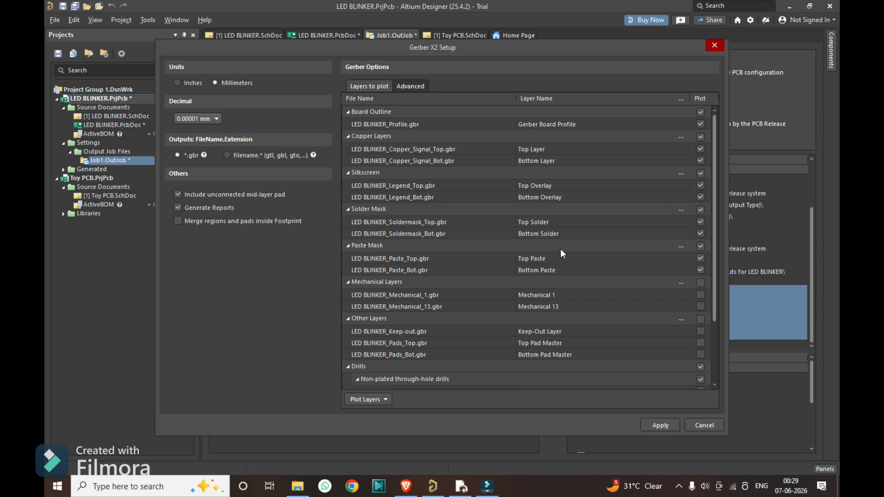
scroll(560, 249, "down", 3)
left_click(661, 426)
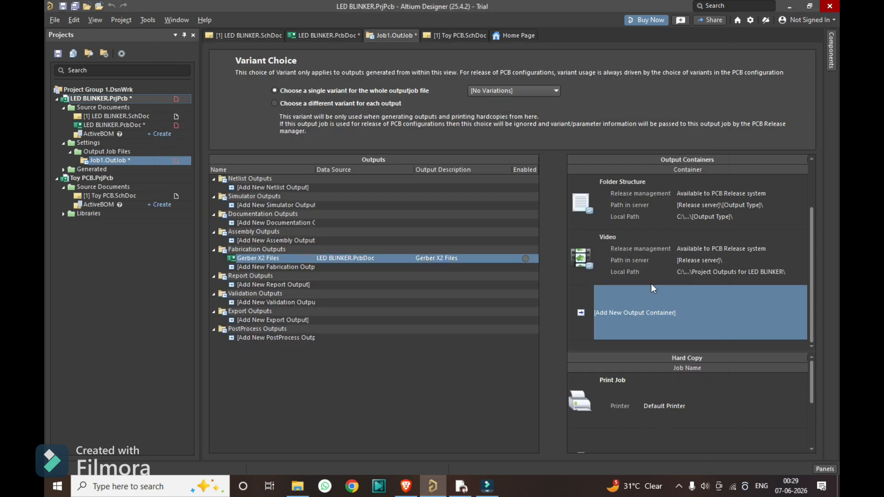
left_click(622, 193)
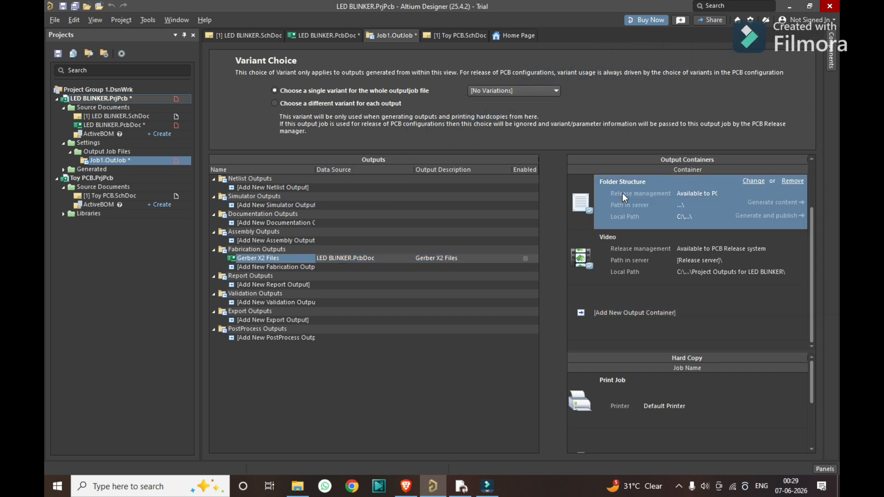
left_click(525, 260)
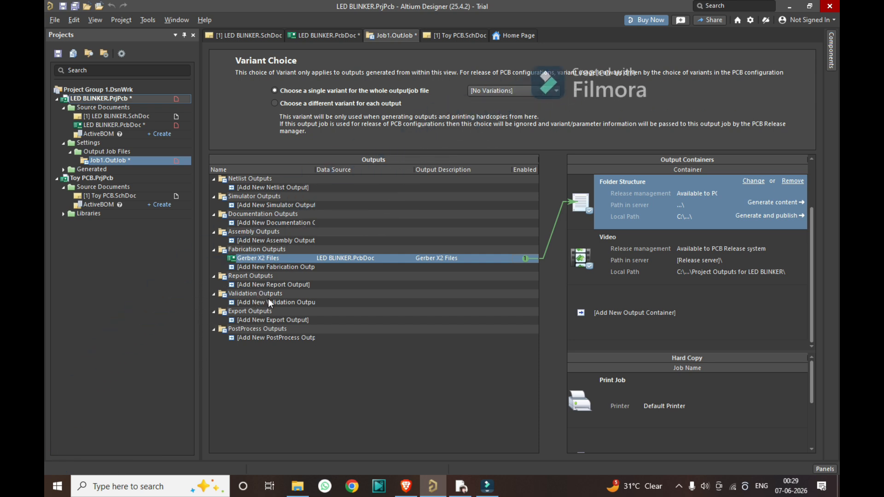
- Add a Bill of Materials report output sourced from LED BLINKER.PcbDoc and link it to the Folder Structure container
left_click(273, 284)
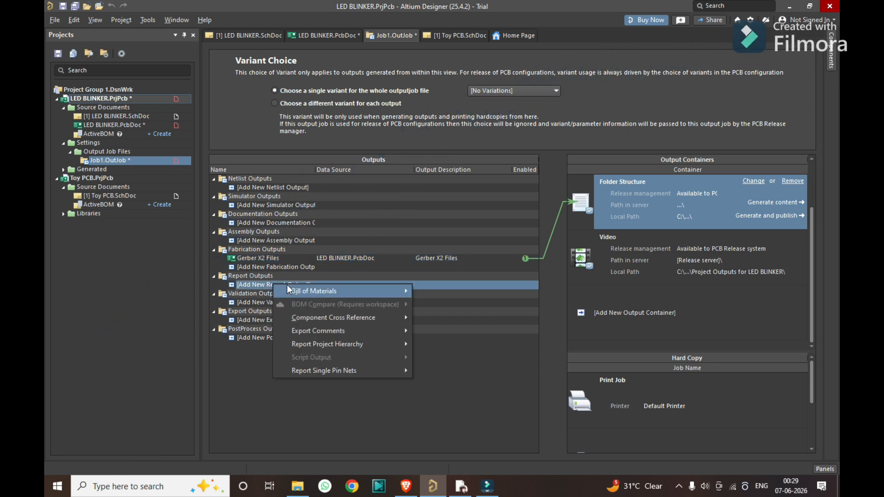
mouse_move(305, 295)
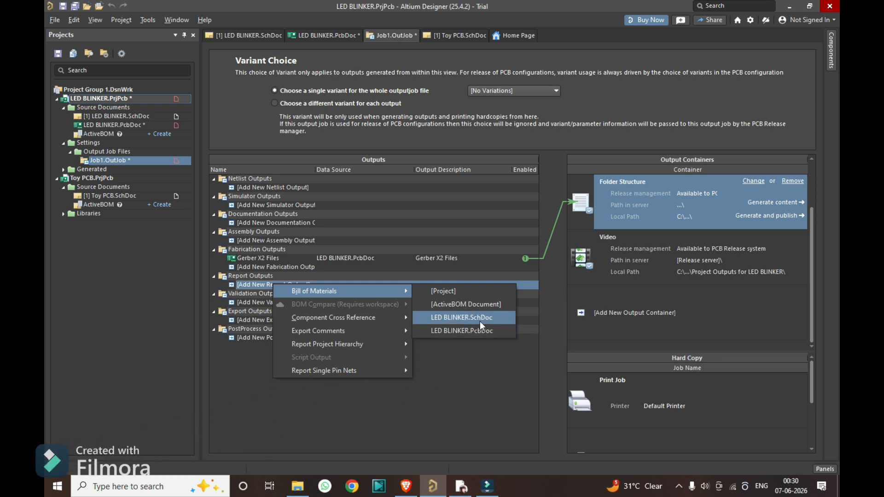
left_click(474, 337)
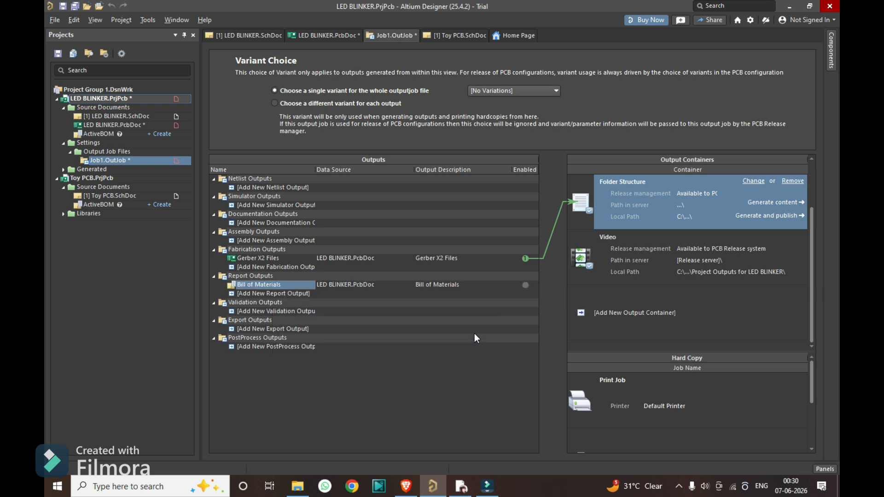
left_click(525, 285)
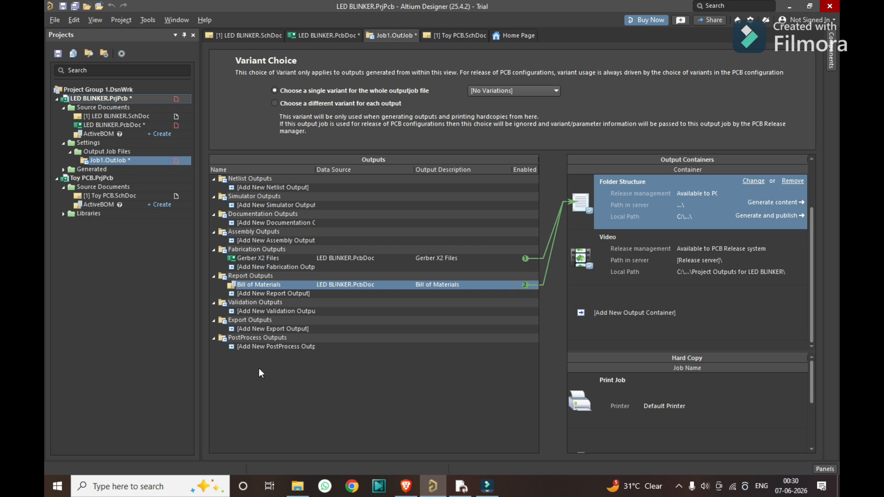
- Re-link the Gerber X2 output so it runs second, after the Bill of Materials, and generate the Folder Structure container's content
left_click(281, 310)
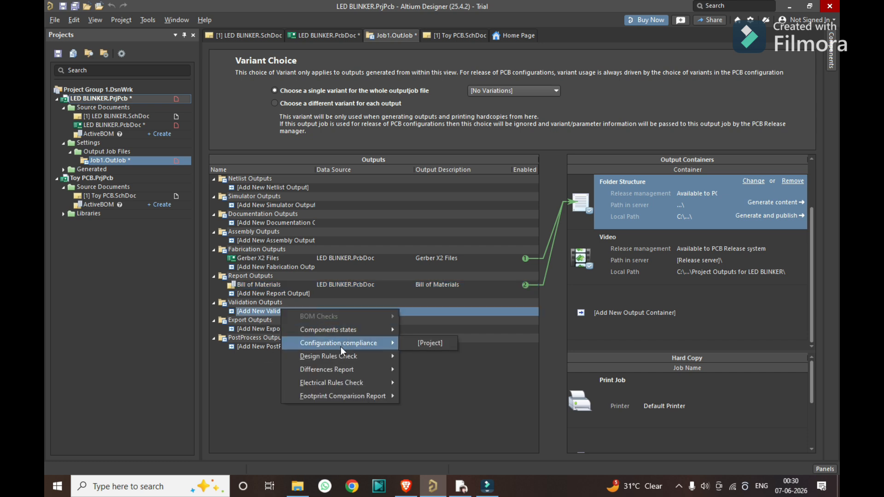
mouse_move(340, 359)
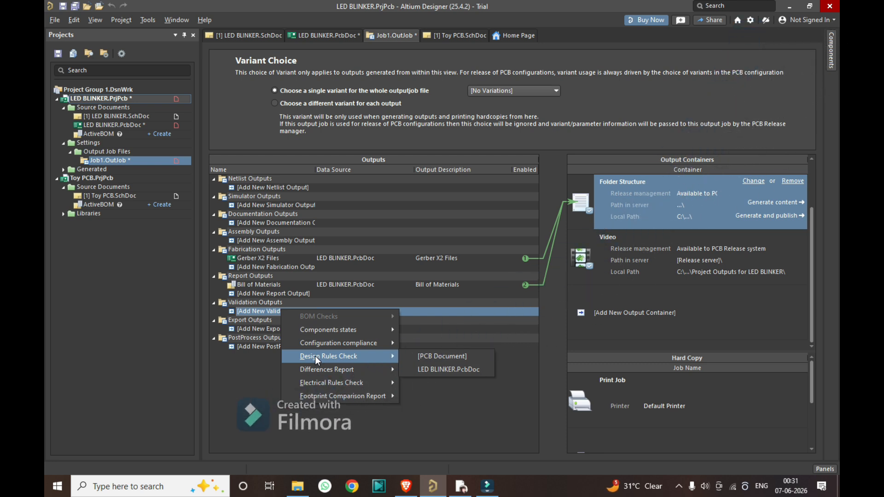
left_click(525, 258)
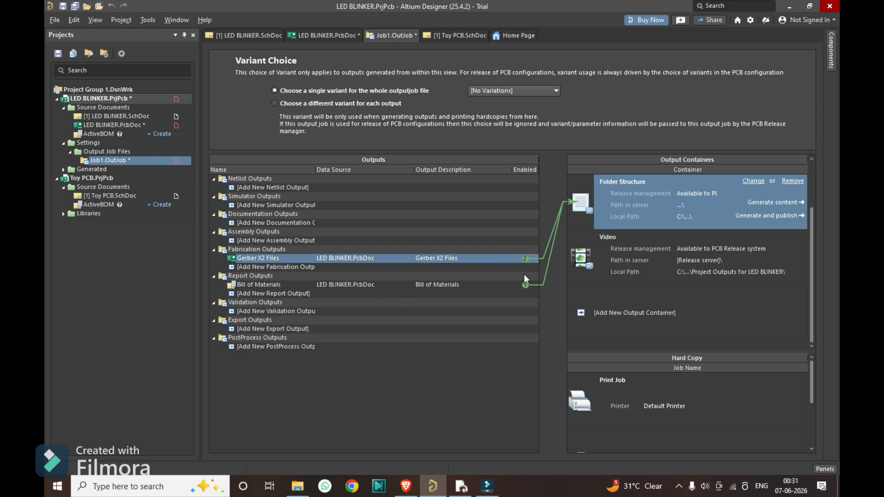
left_click(768, 207)
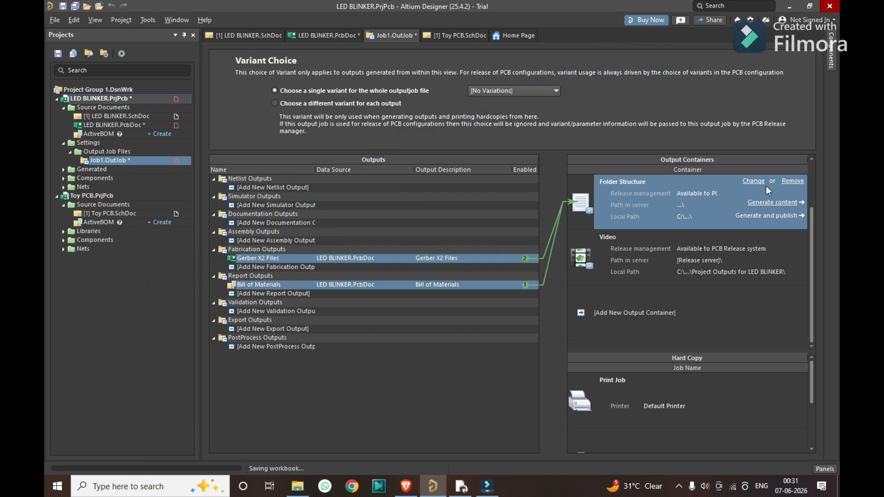
left_click(769, 215)
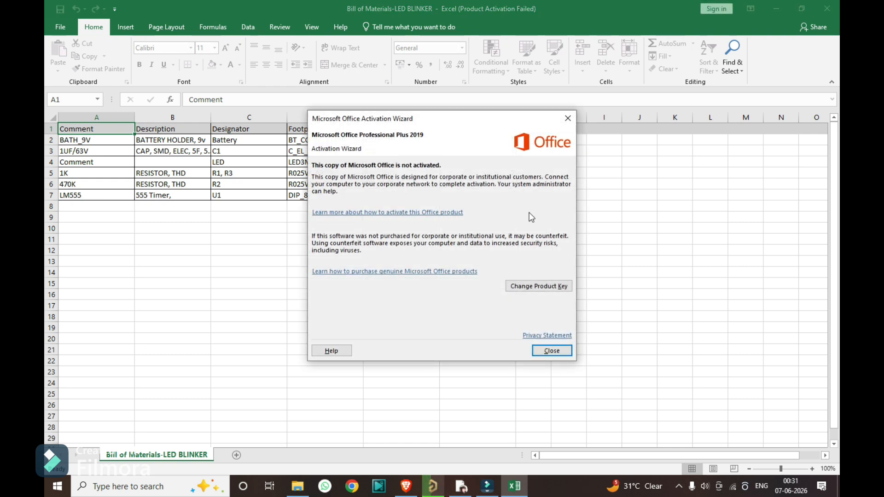
- Dismiss the Office activation notice, review the generated LED BLINKER bill of materials in Excel and close the workbook
left_click(551, 351)
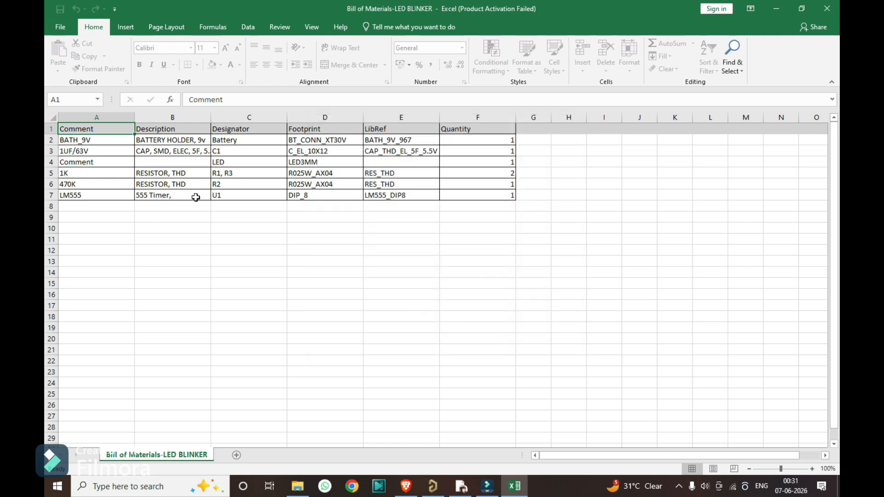
left_click(190, 215)
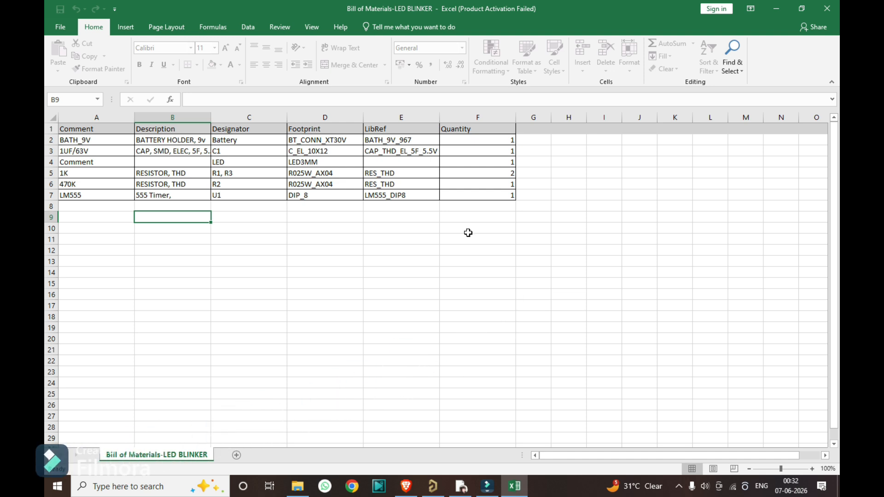
left_click(827, 8)
- Dismiss the output messages, read through the generated LED BLINKER.REP report and close both open report documents
left_click(519, 186)
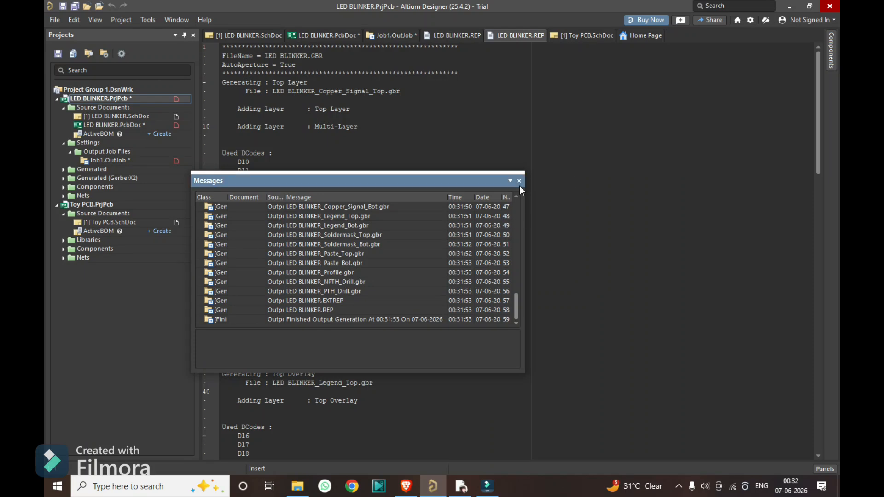
left_click(519, 181)
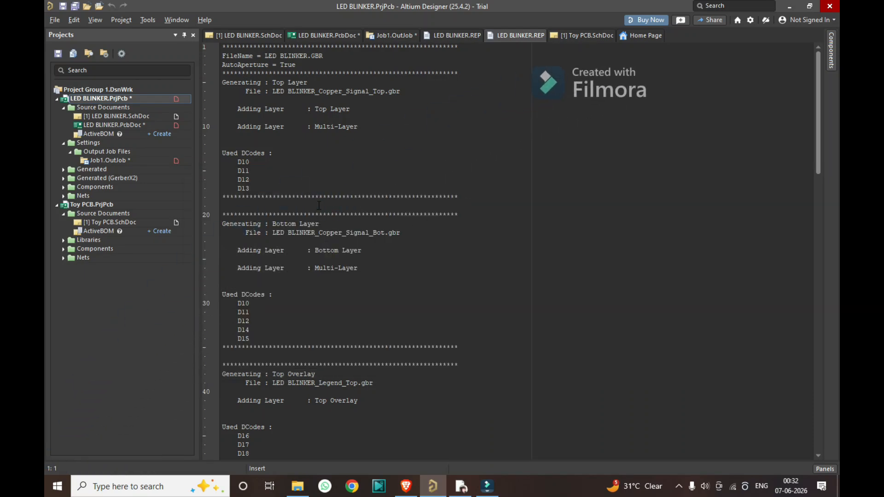
scroll(420, 96, "down", 5)
scroll(420, 96, "down", 20)
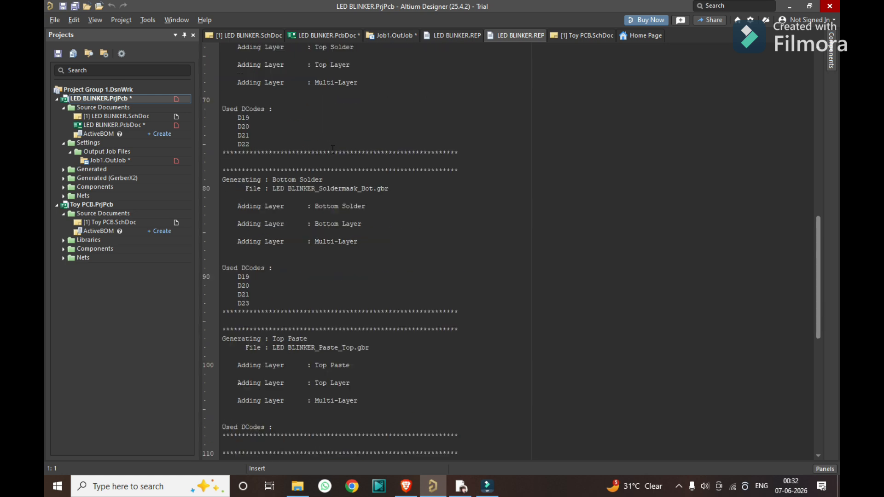
scroll(333, 150, "down", 1)
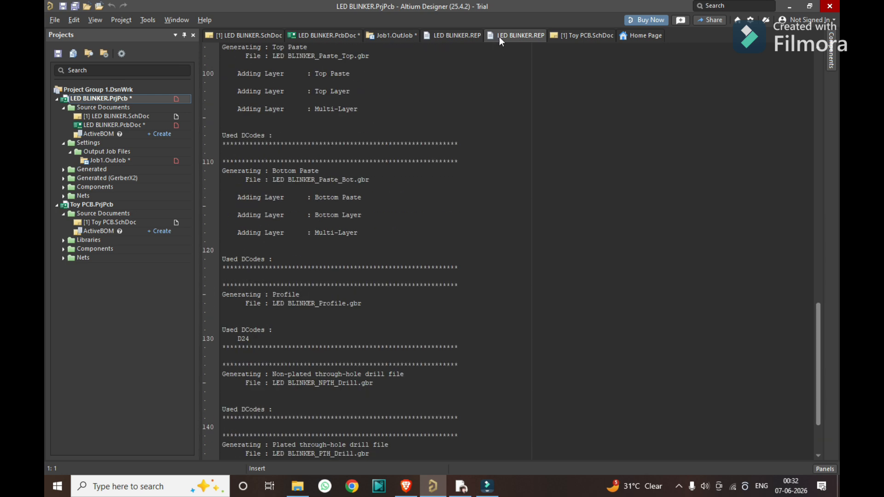
right_click(499, 37)
left_click(517, 43)
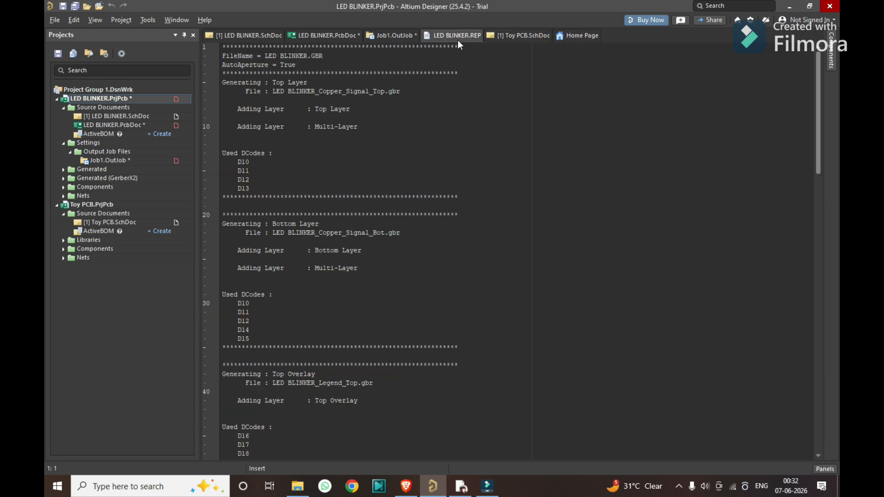
right_click(458, 38)
left_click(479, 44)
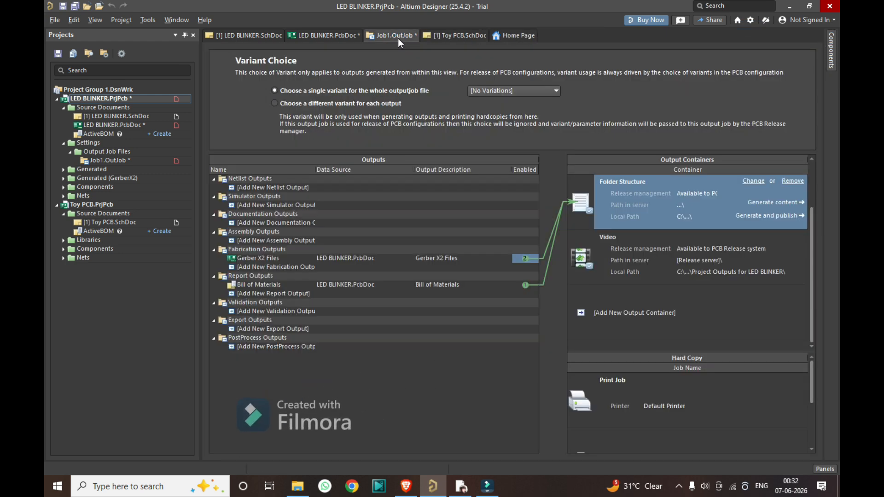
- Close the output job document and save it as Job1 in the LED BLINKER project folder
right_click(396, 37)
left_click(420, 47)
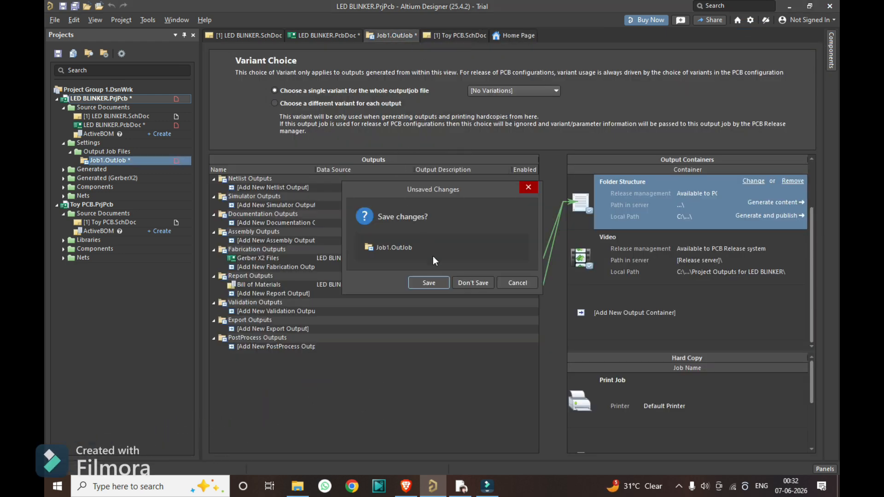
left_click(438, 283)
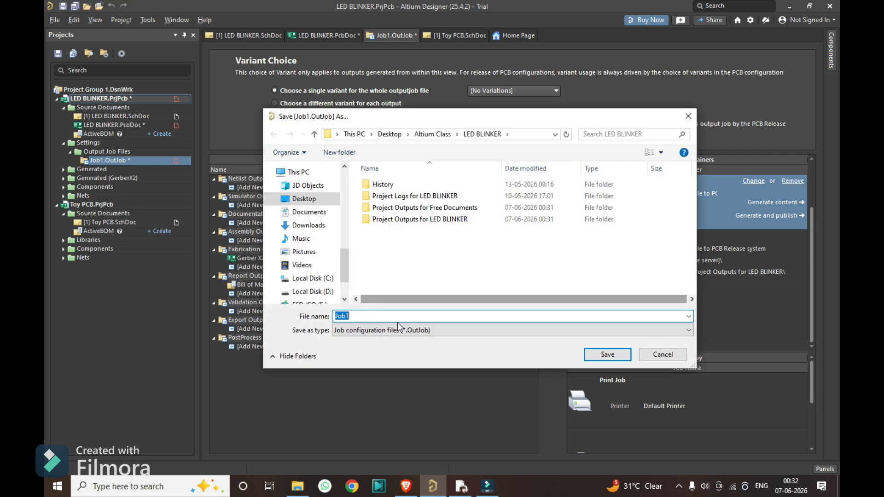
left_click(593, 355)
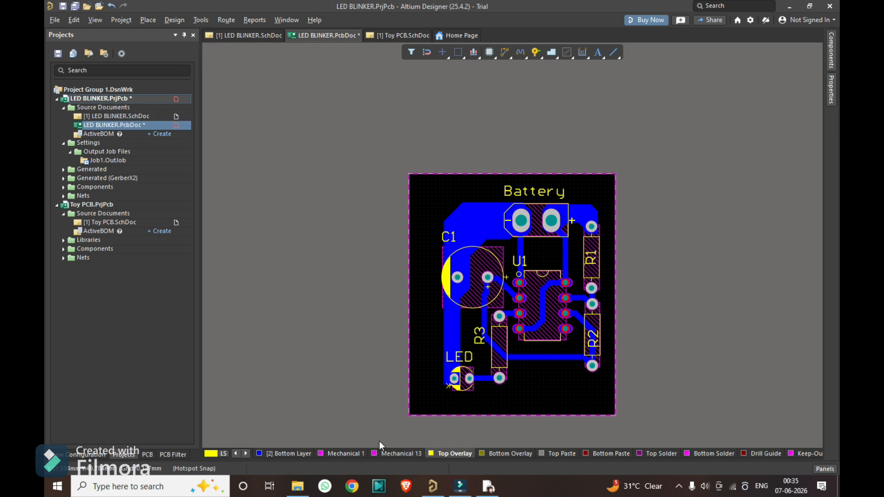
- Switch to File Explorer and open the GerberX2 folder inside Project Outputs for Free Documents
left_click(300, 493)
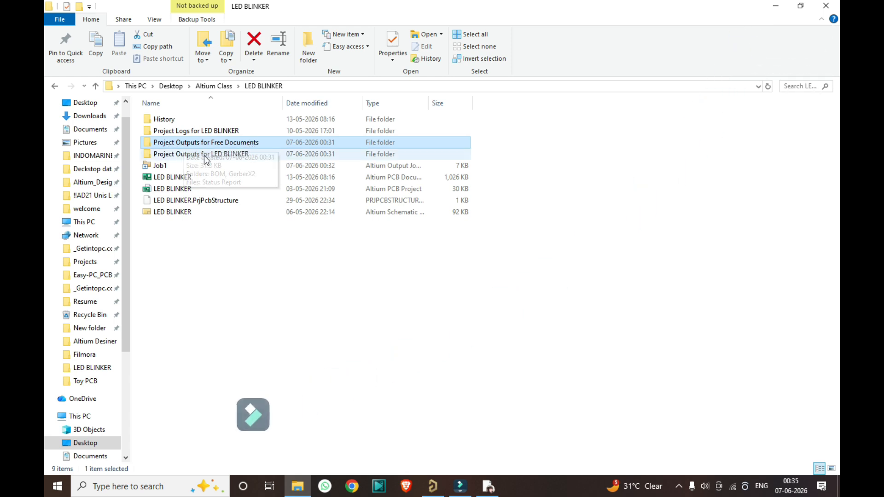
double_click(272, 143)
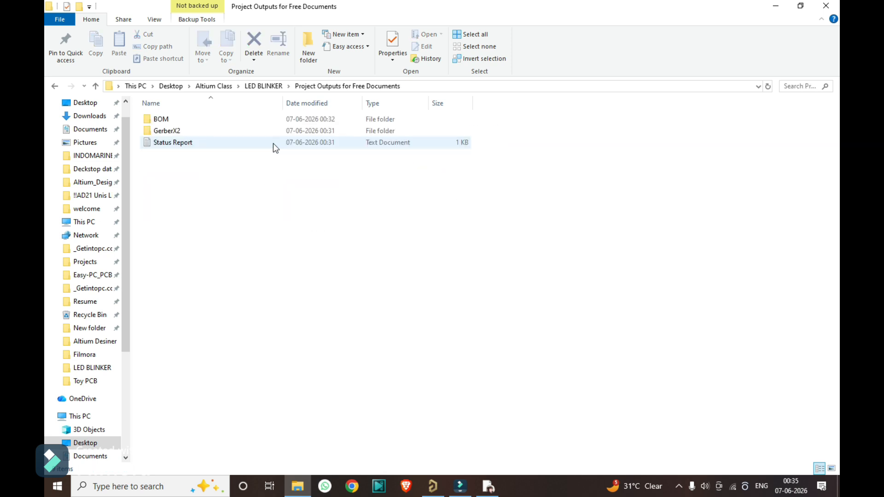
double_click(203, 132)
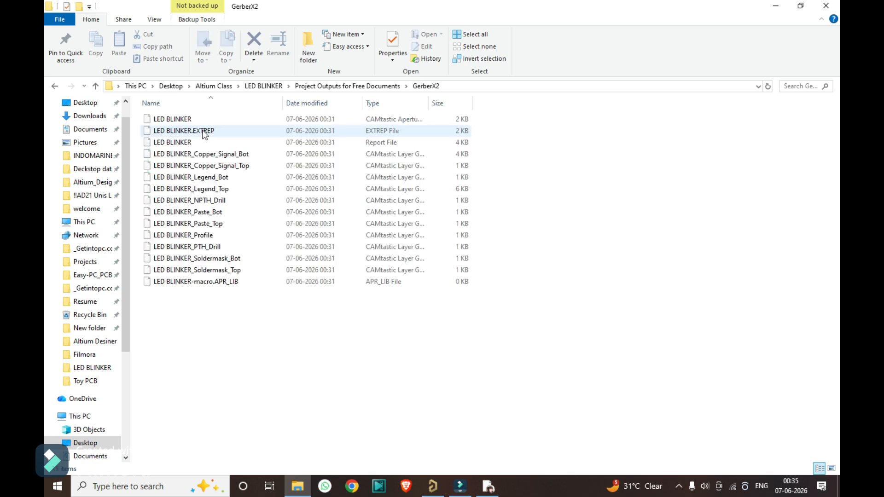
- Compress all files in the GerberX2 folder into a RAR archive named GerberX2.rar and select the archive
left_click_drag(295, 307, 141, 119)
right_click(165, 124)
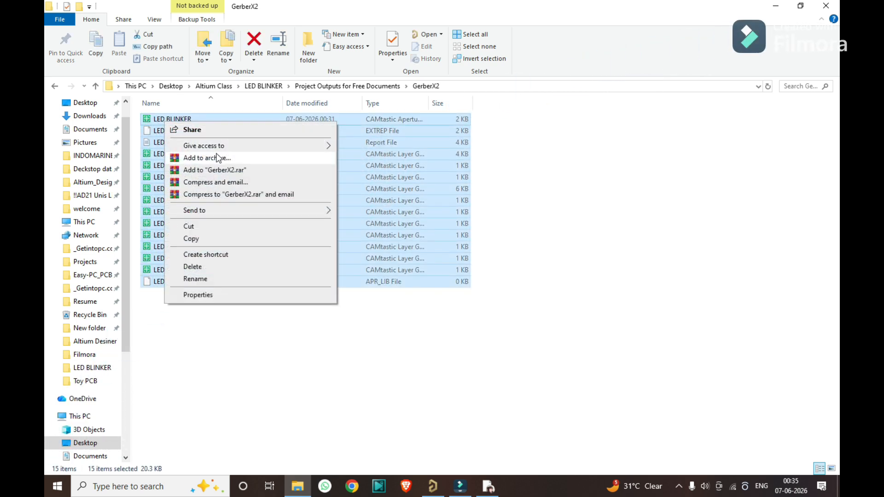
left_click(208, 158)
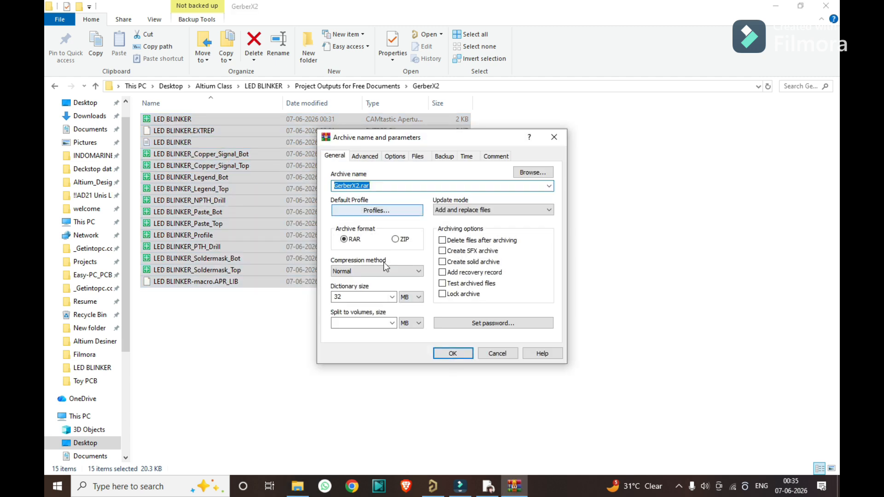
left_click(444, 353)
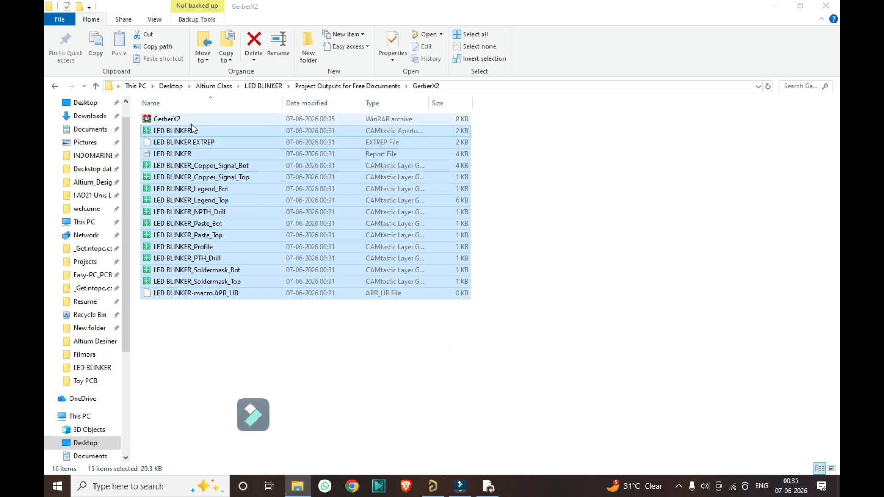
left_click(182, 119)
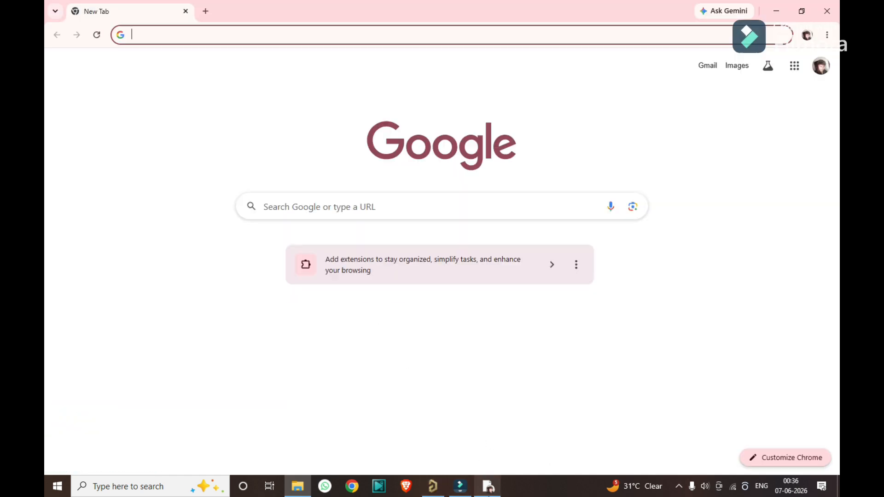
- Switch to Chrome, search Google for "altium gerber viewer" and open Altium's Online PCB Viewer page
left_click(339, 208)
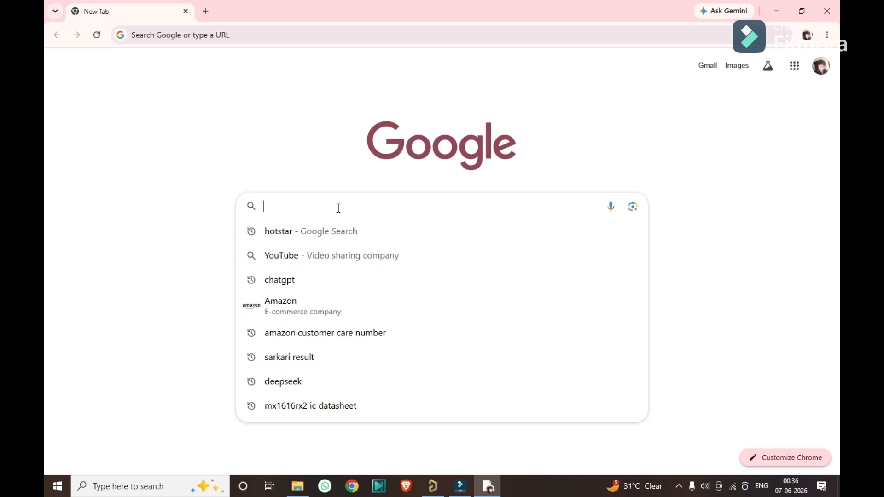
type("ger")
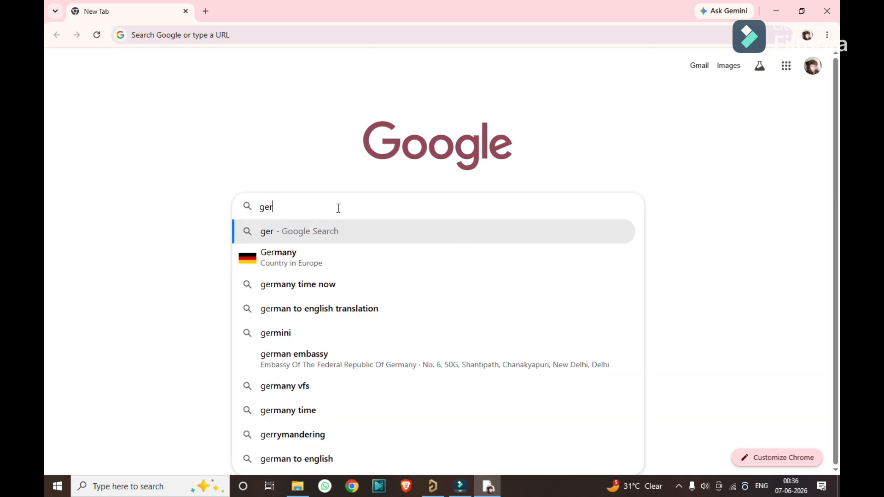
key("BackSpace")
key("BackSpace")
key("BackSpace")
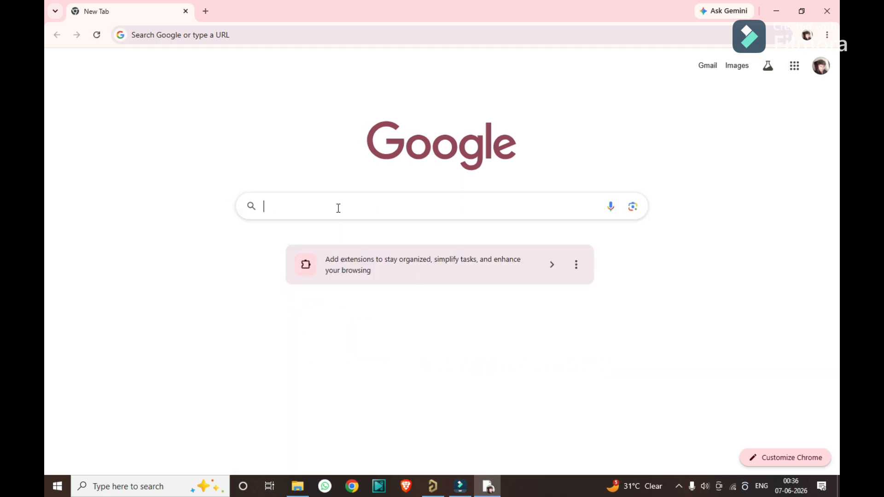
type("Altium")
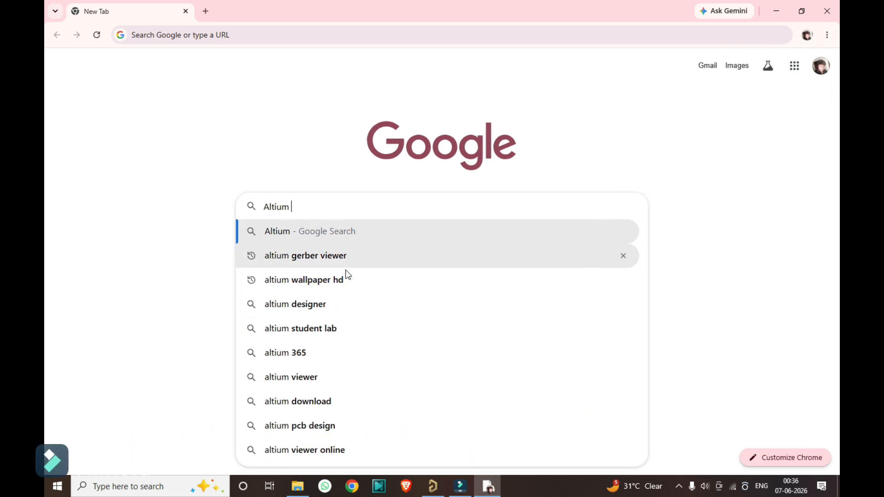
left_click(357, 258)
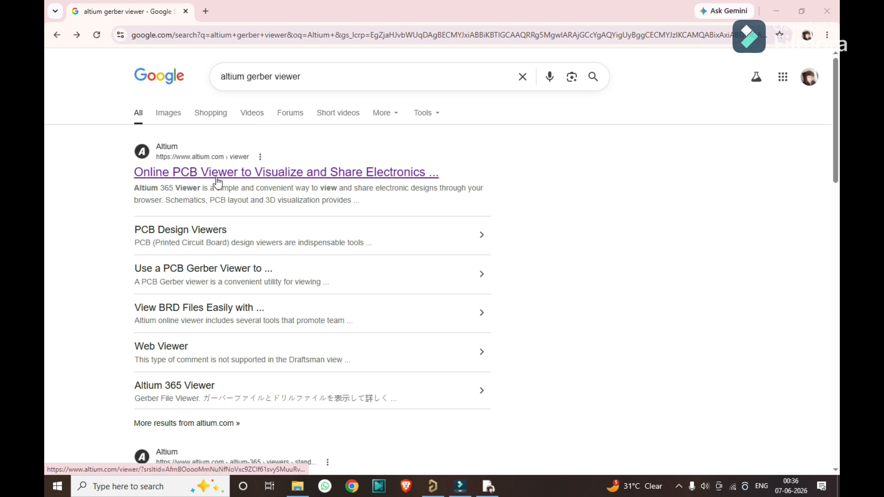
left_click(289, 173)
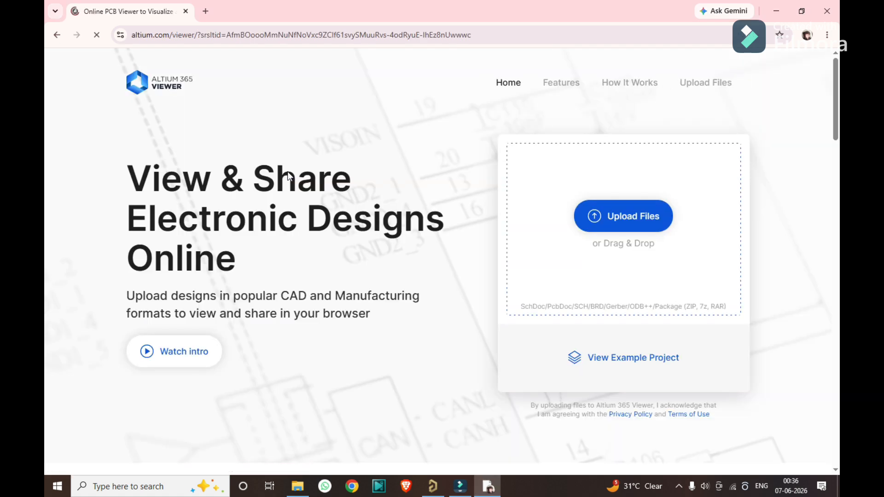
- Upload the GerberX2 archive from LED BLINKER's Project Outputs for Free Documents > GerberX2 folder to the Altium 365 Viewer
left_click(524, 284)
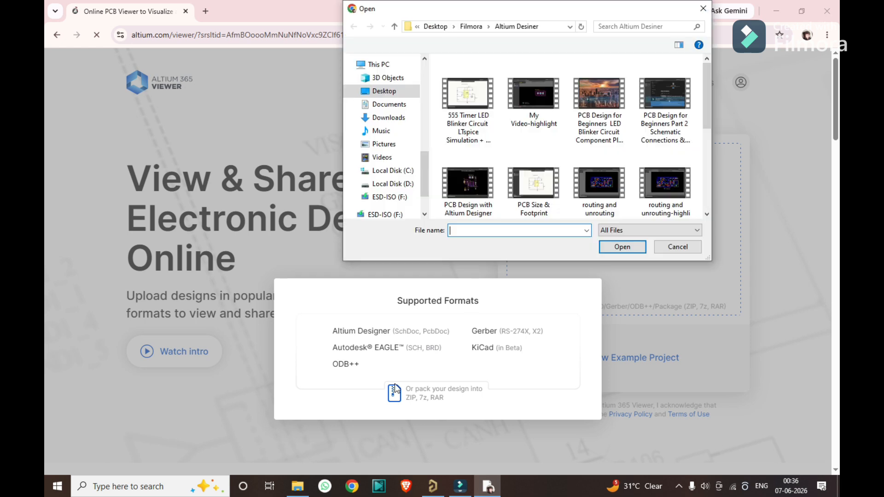
scroll(413, 124, "up", 3)
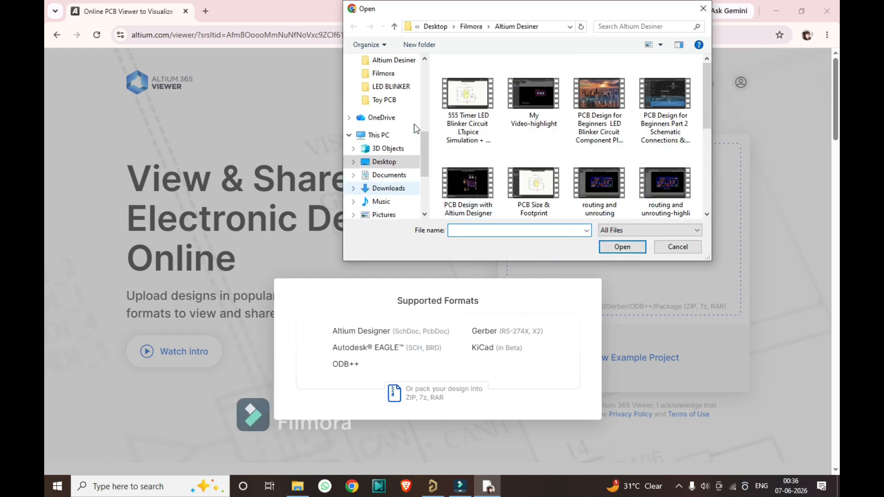
left_click(399, 105)
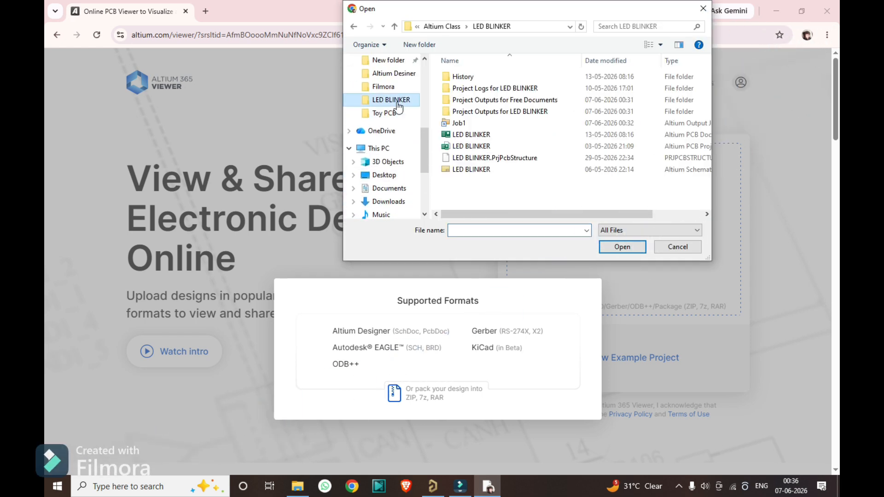
double_click(500, 100)
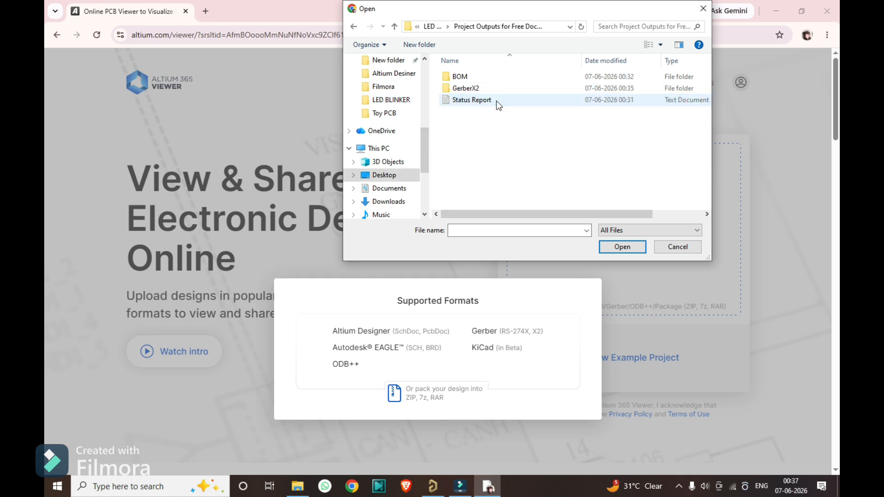
double_click(470, 88)
left_click(463, 77)
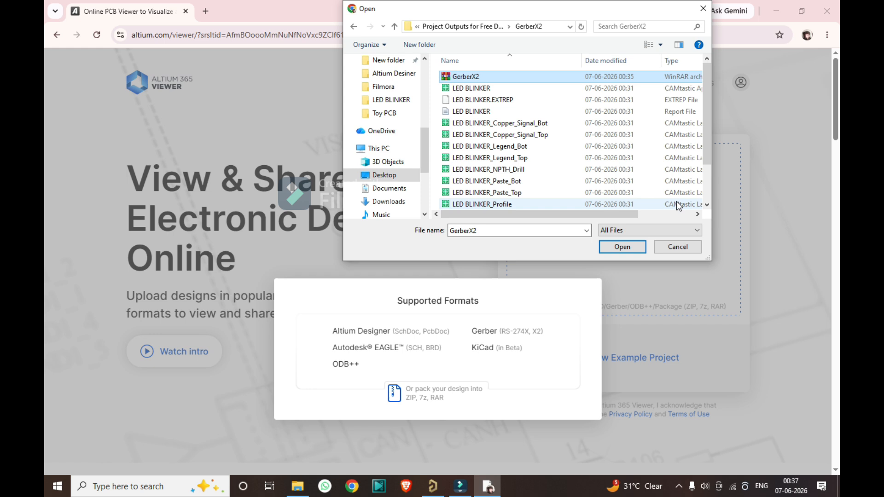
left_click(614, 246)
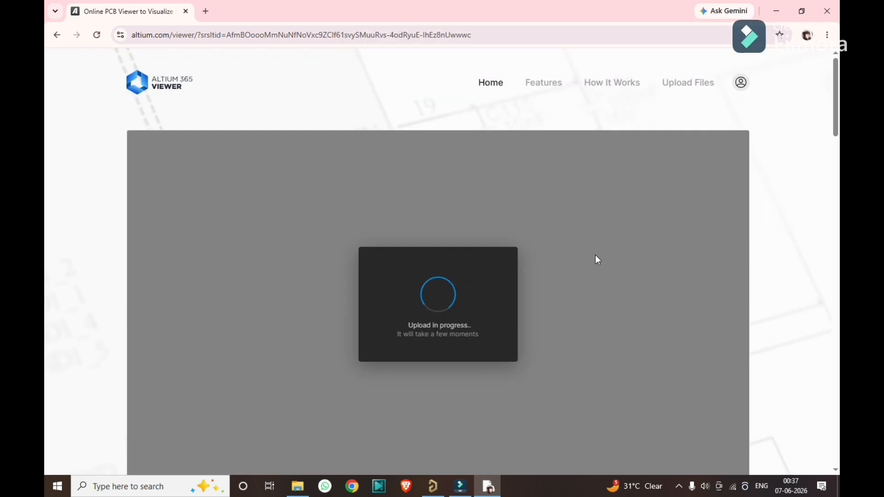
scroll(560, 165, "down", 2)
scroll(578, 192, "up", 1)
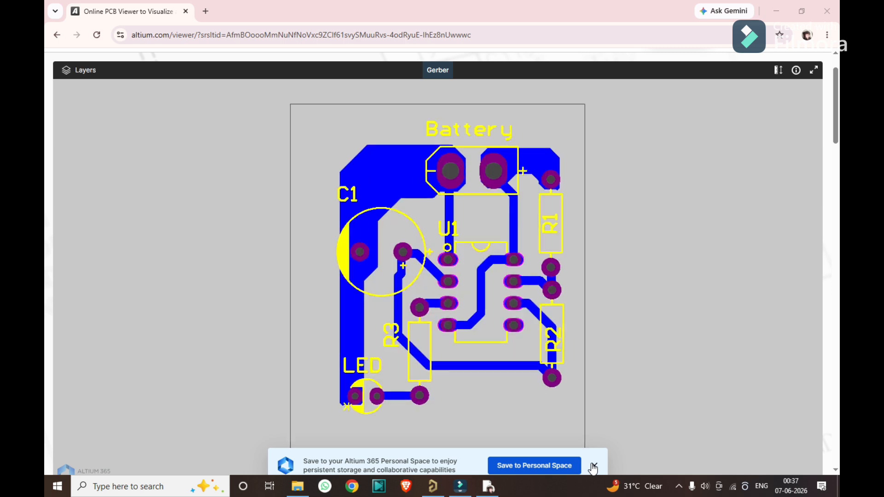
- Look over the rendered LED blinker board and hide its copper, solder mask, silkscreen, plated and profile layers
scroll(548, 328, "down", 2)
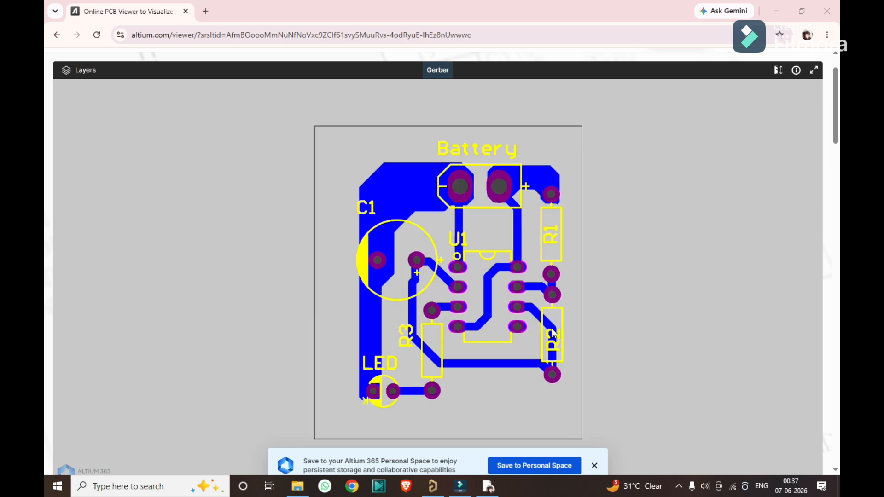
scroll(534, 306, "up", 4)
scroll(534, 305, "down", 2)
scroll(535, 306, "down", 1)
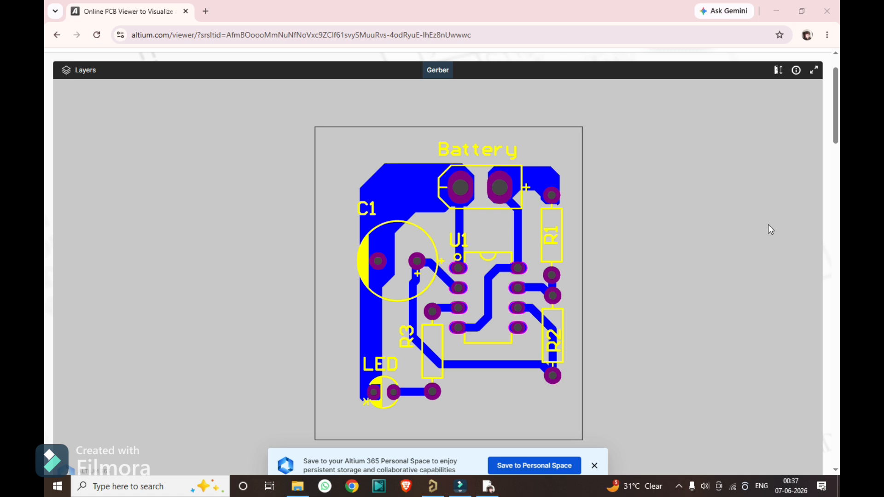
left_click(86, 71)
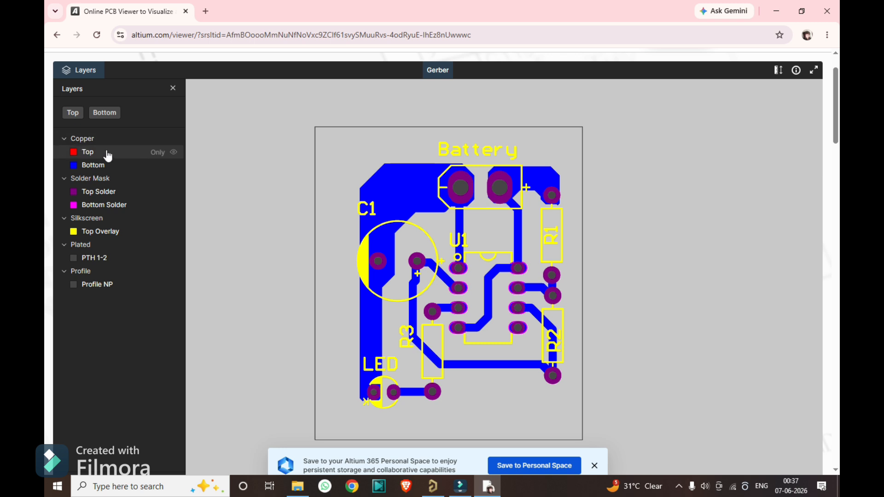
mouse_move(156, 143)
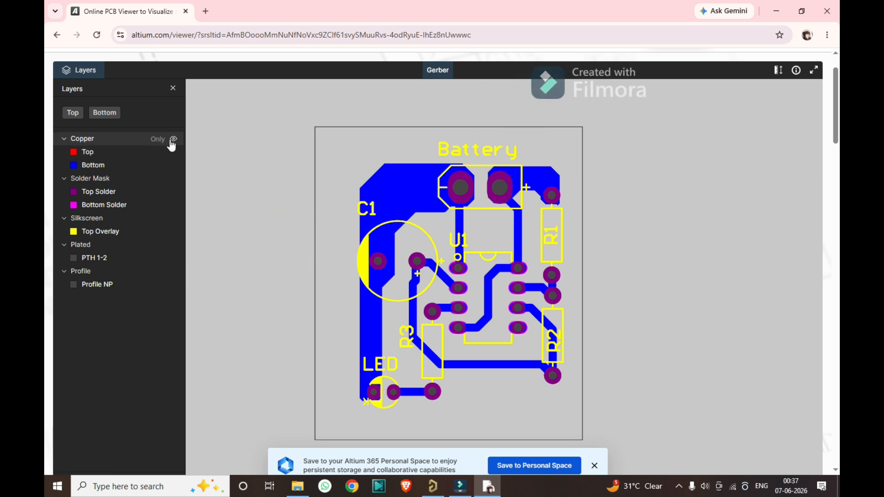
left_click(174, 140)
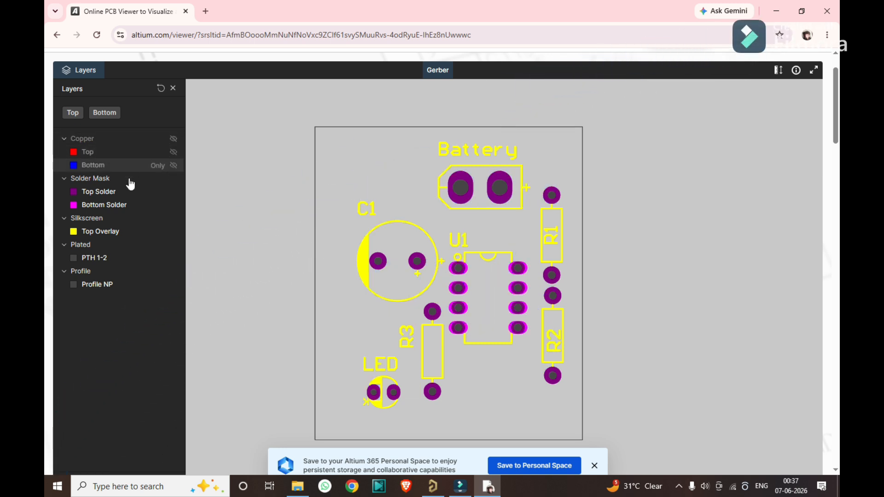
left_click(173, 180)
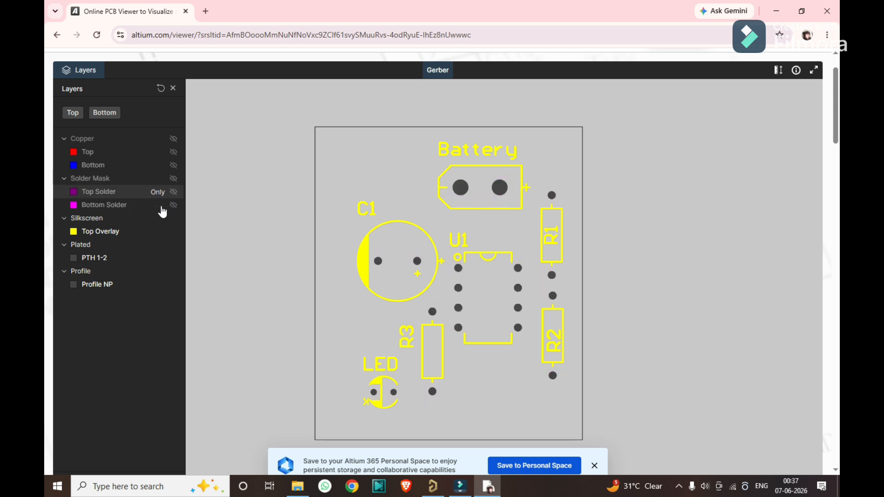
left_click(174, 231)
left_click(174, 246)
left_click(174, 272)
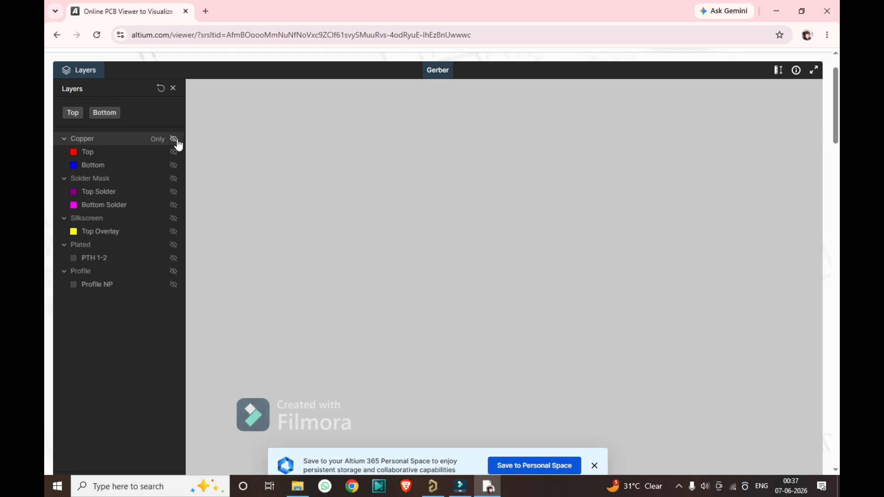
- Inspect the top copper layer on its own, followed by the bottom copper layer on its own
left_click(174, 154)
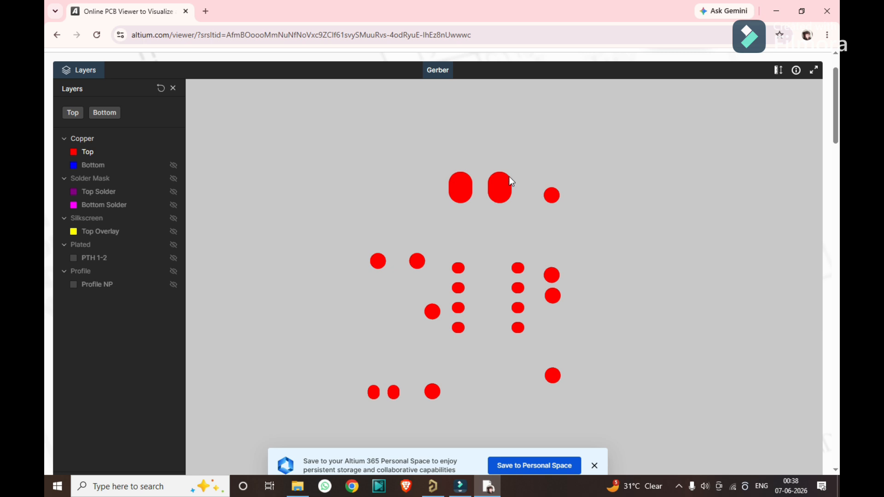
left_click(173, 152)
left_click(173, 166)
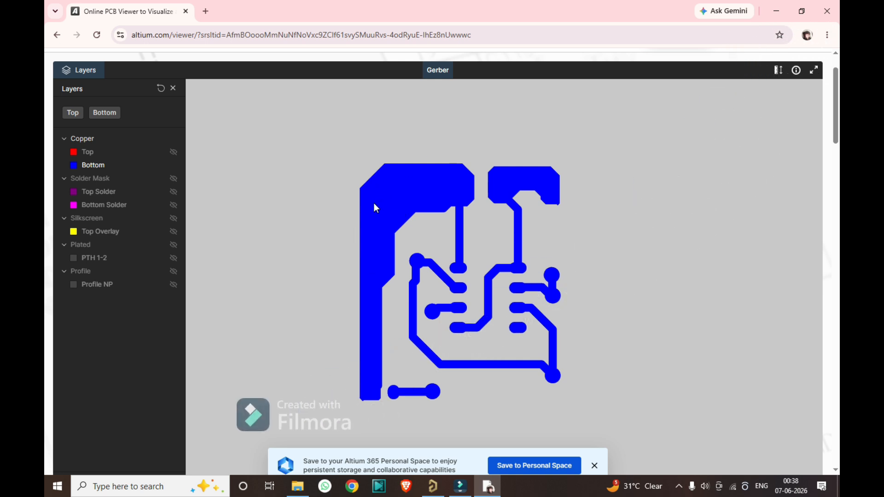
- Inspect the top and bottom solder mask layers without copper, isolate Bottom Solder, and hide both masks
left_click(174, 180)
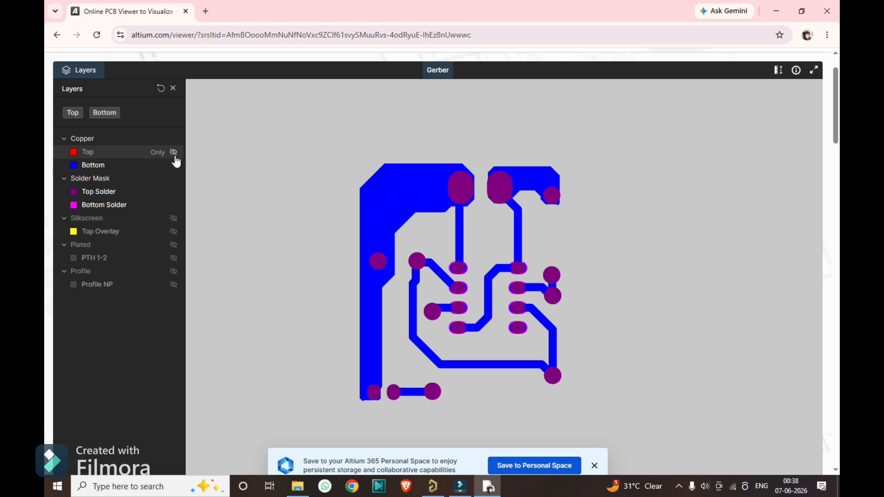
left_click(173, 166)
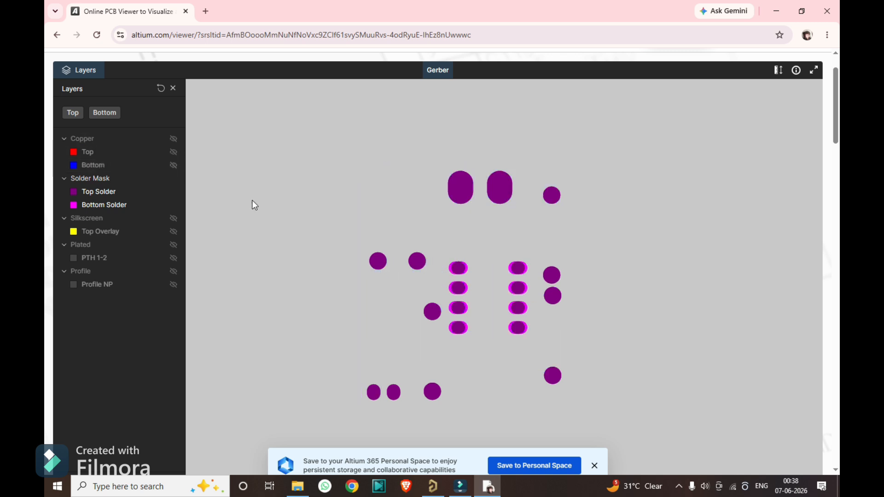
left_click(173, 191)
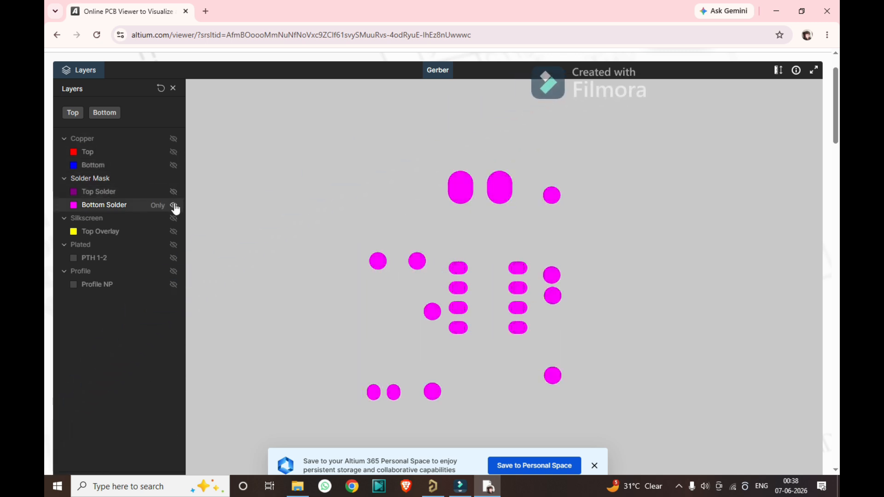
left_click(174, 206)
left_click(175, 205)
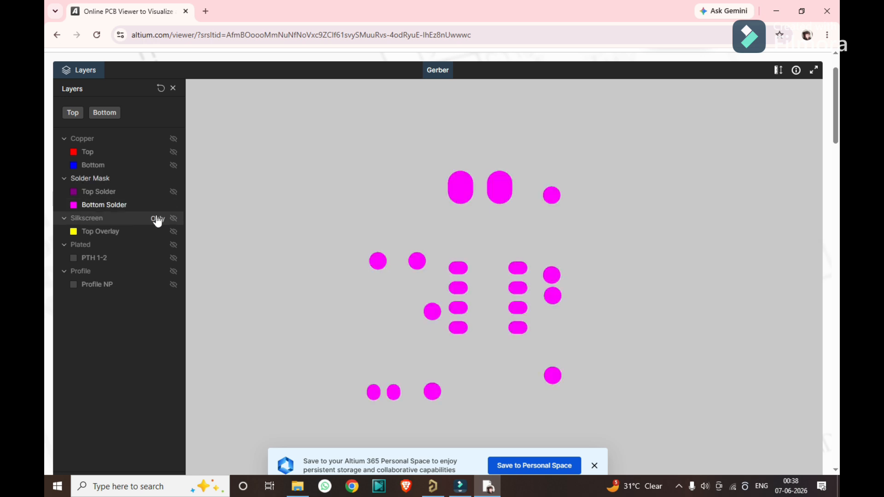
left_click(174, 205)
- Examine the Top Overlay silkscreen with the board profile and the PTH 1-2 holes, leaving only the plated holes displayed
left_click(173, 219)
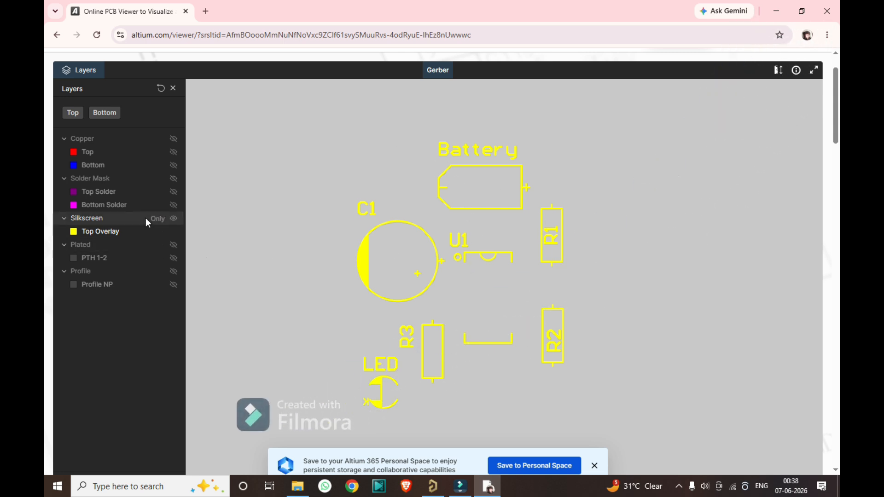
left_click(174, 259)
left_click(175, 258)
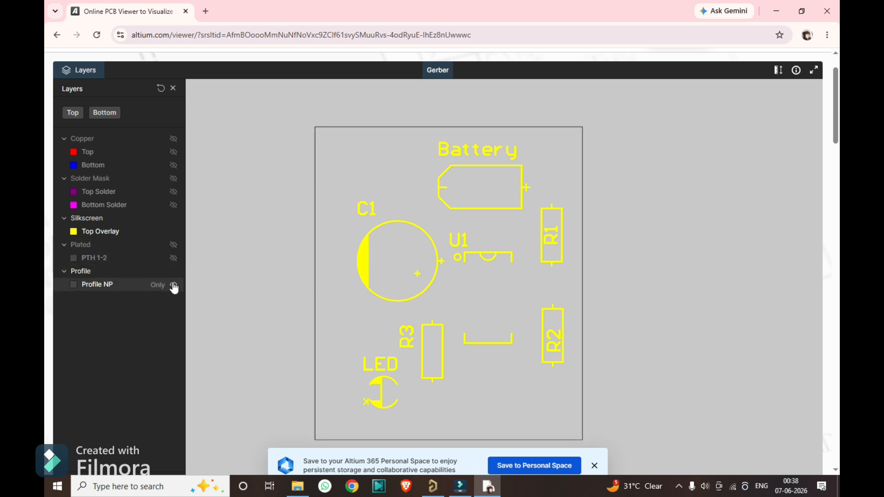
left_click(174, 258)
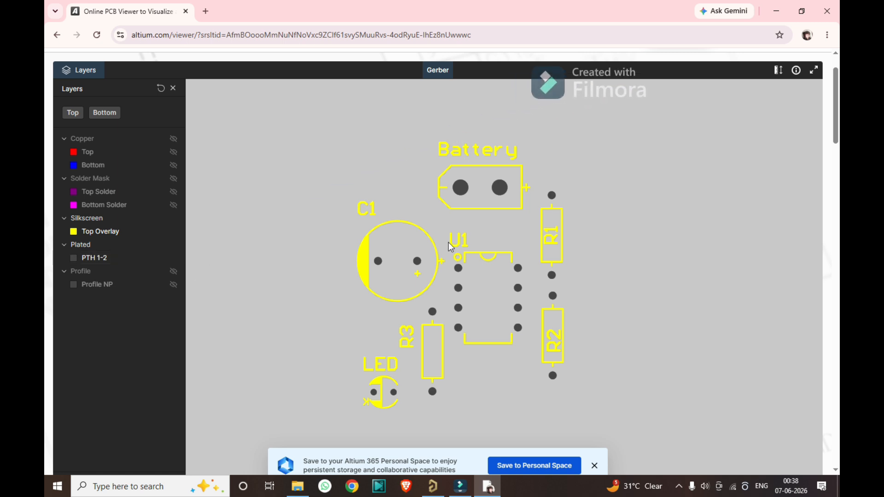
left_click(173, 232)
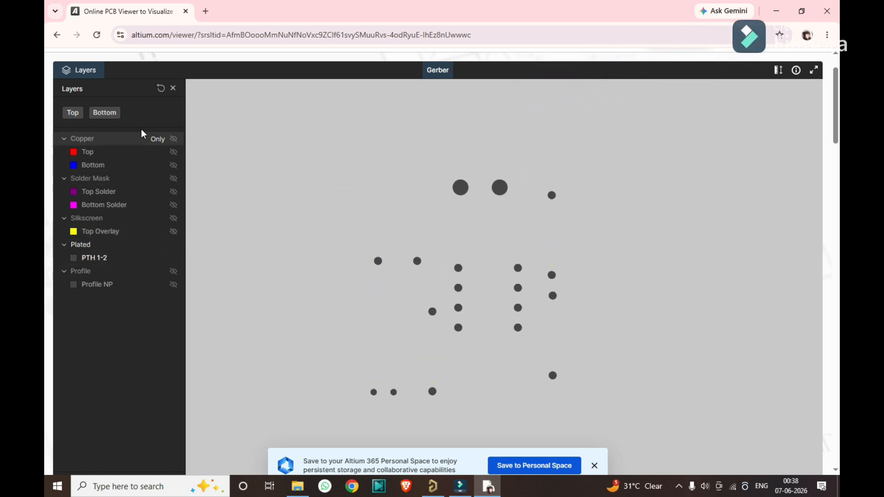
- Show the copper, solder mask, silkscreen and profile layers again to view the complete board
left_click(174, 139)
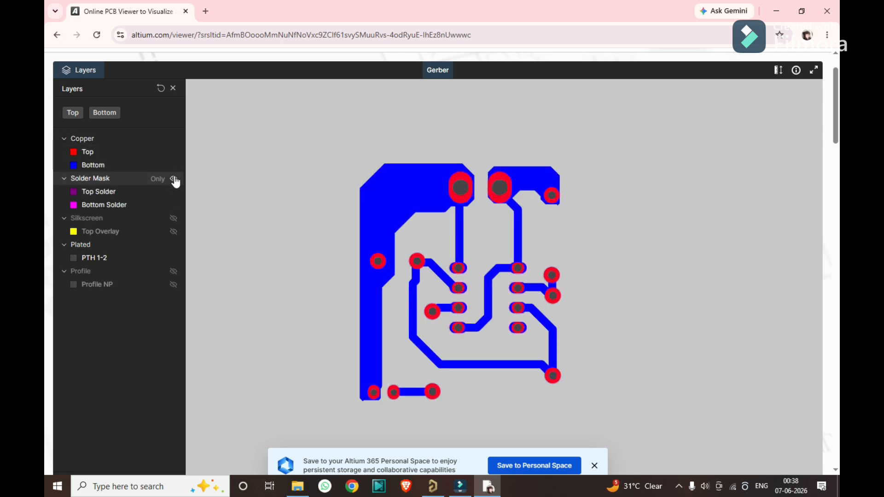
left_click(173, 178)
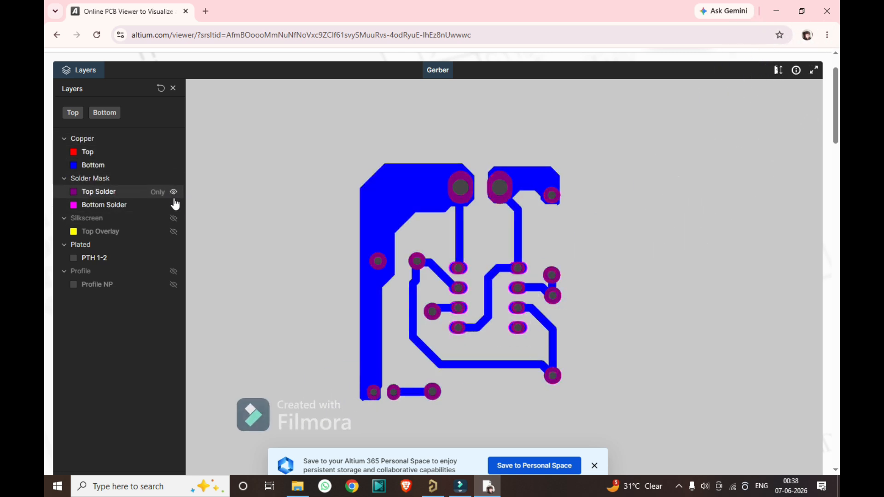
left_click(175, 220)
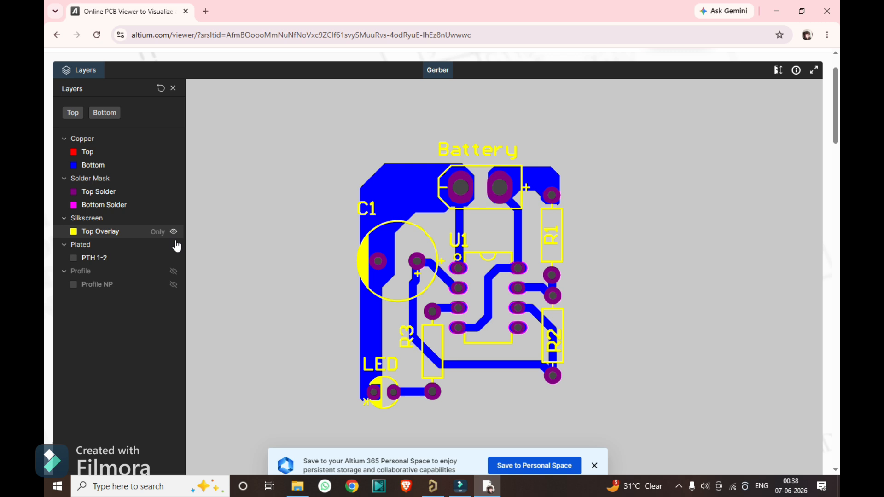
left_click(174, 272)
left_click(174, 285)
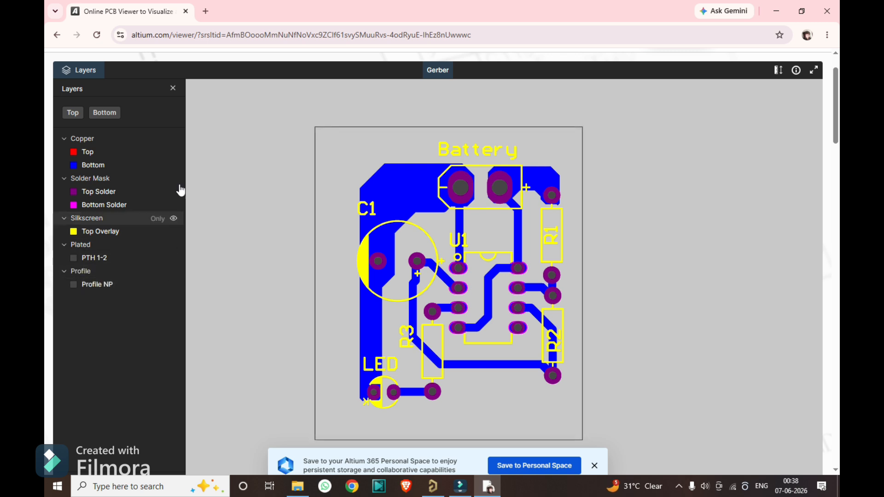